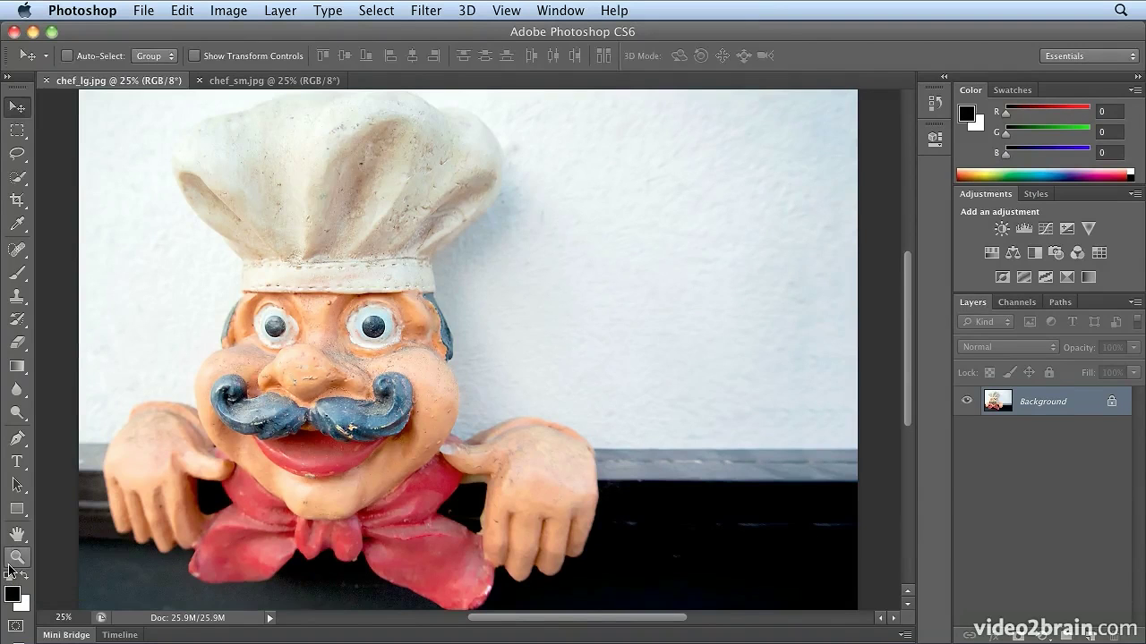
- Magnify the chef's left eye step by step with the Zoom tool up to 200%
click(10, 564)
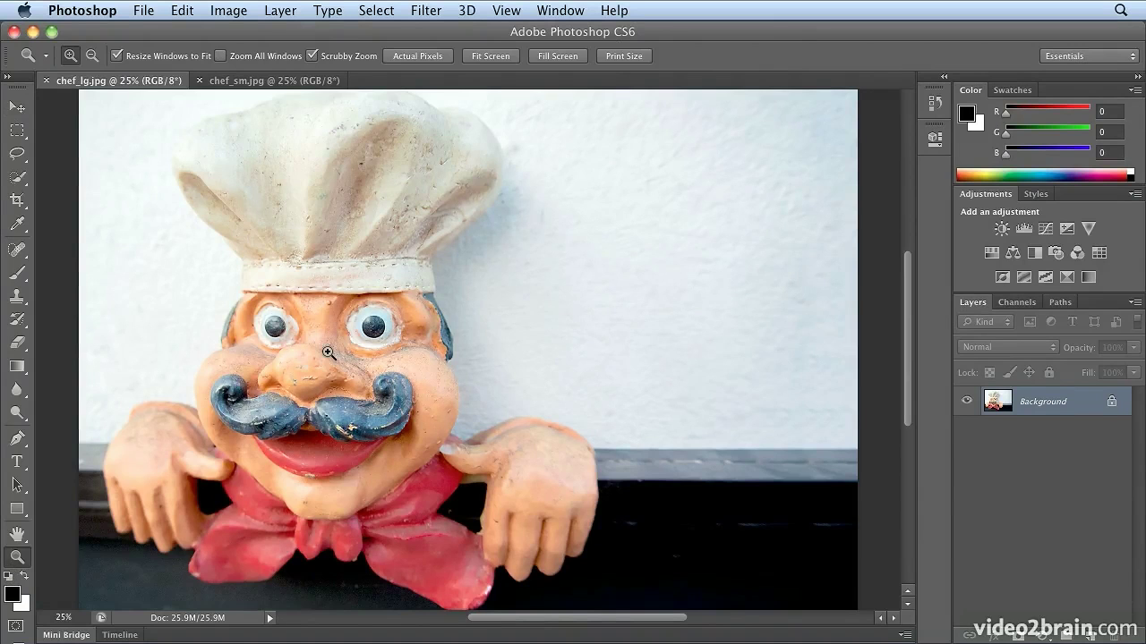
click(264, 323)
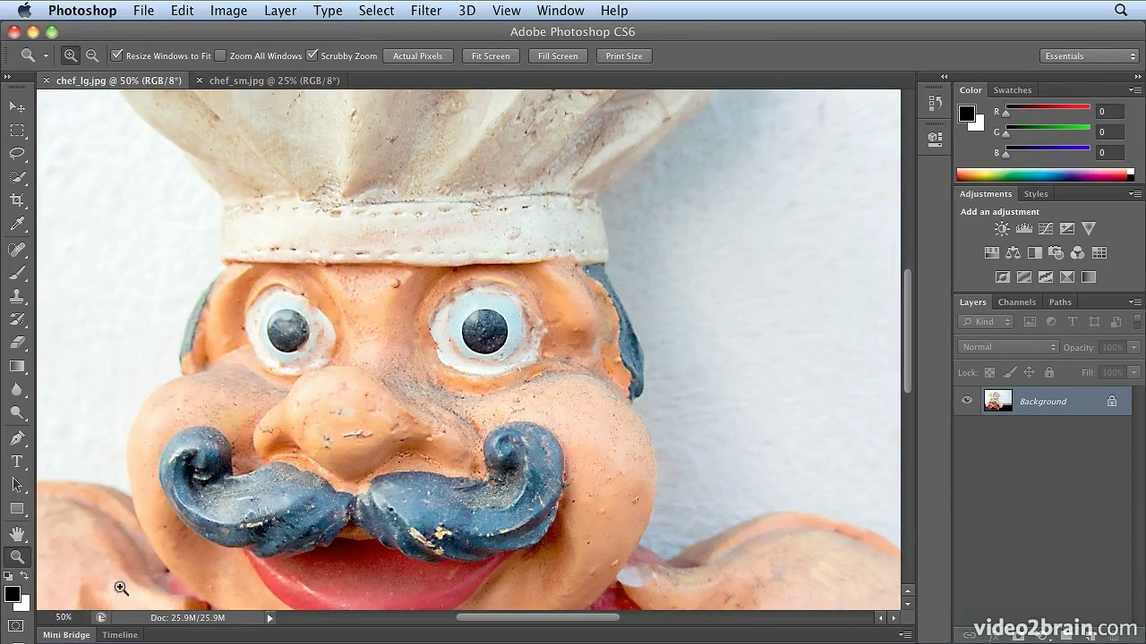
click(295, 336)
click(293, 338)
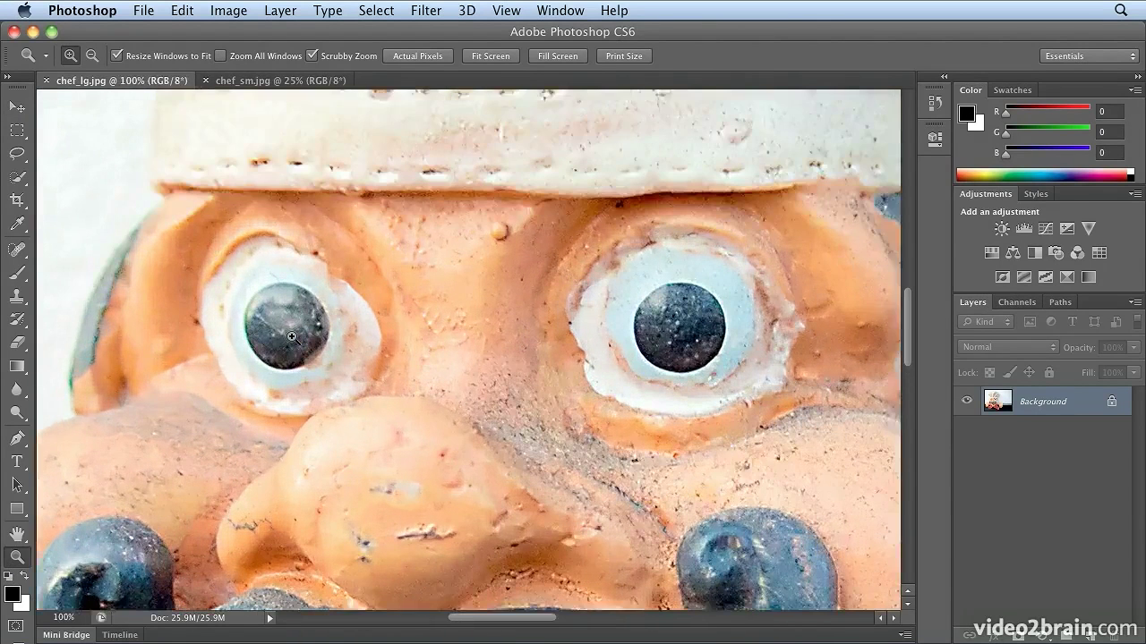
click(293, 337)
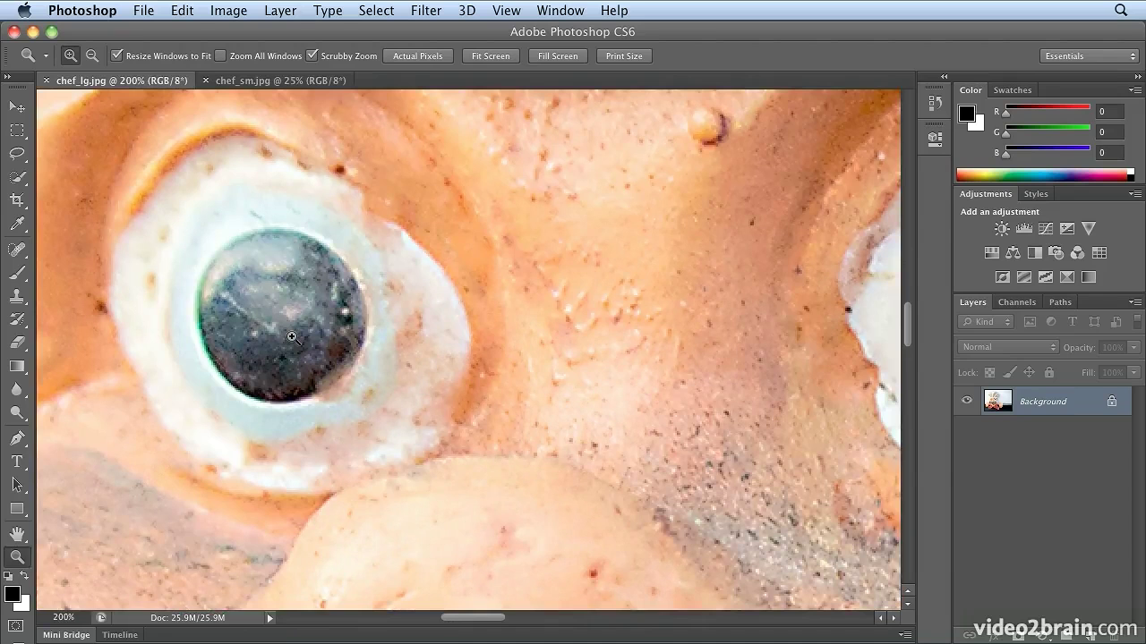
- Zoom back out from the left eye to 66.7% with Option-clicks
key(alt)
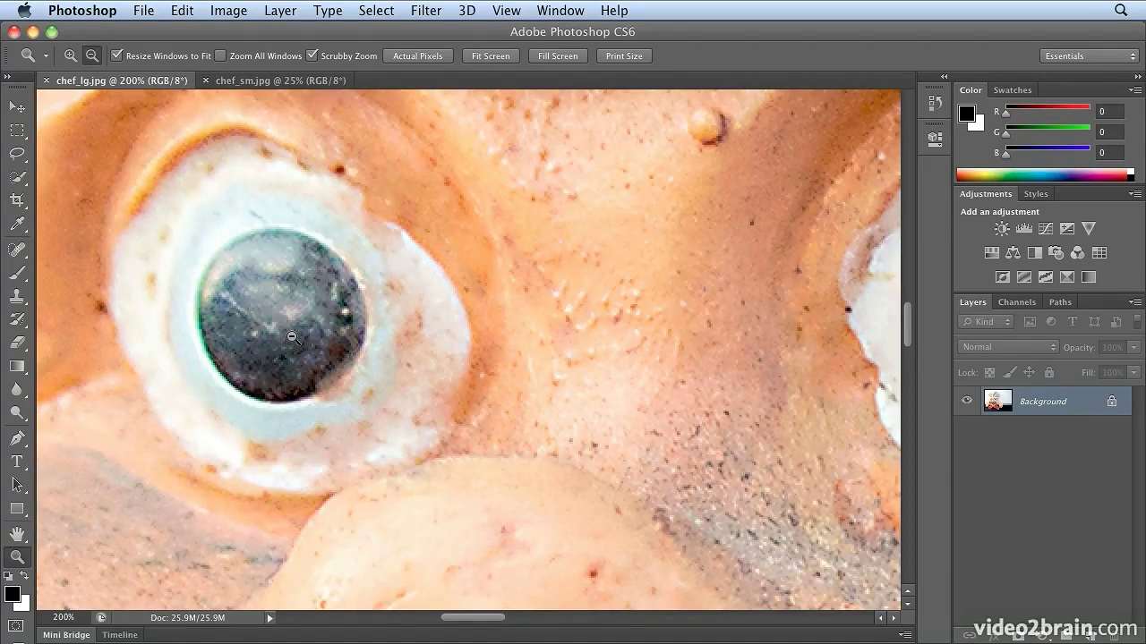
alt+click(291, 336)
alt+click(291, 336)
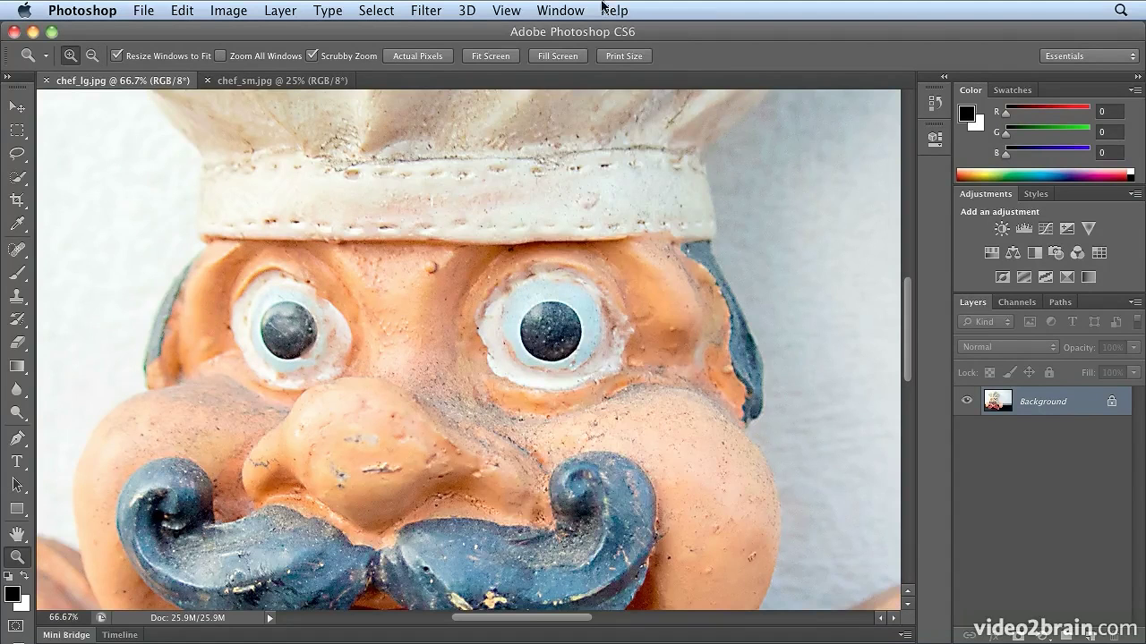
- Zoom out two steps from 66.7% using View > Zoom Out twice
click(508, 10)
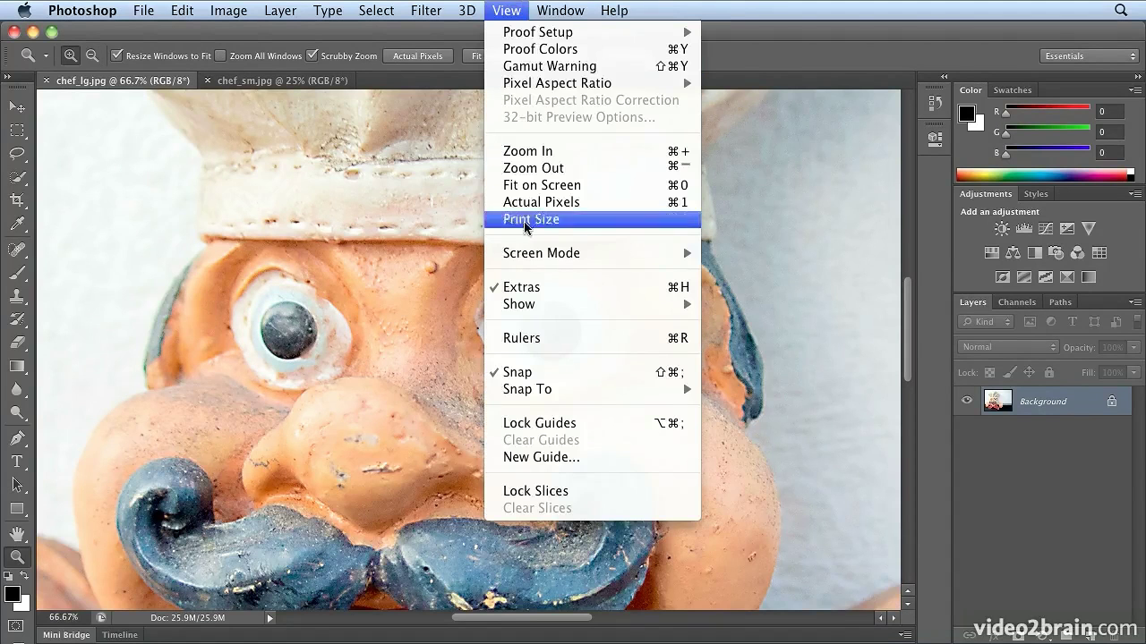
click(527, 170)
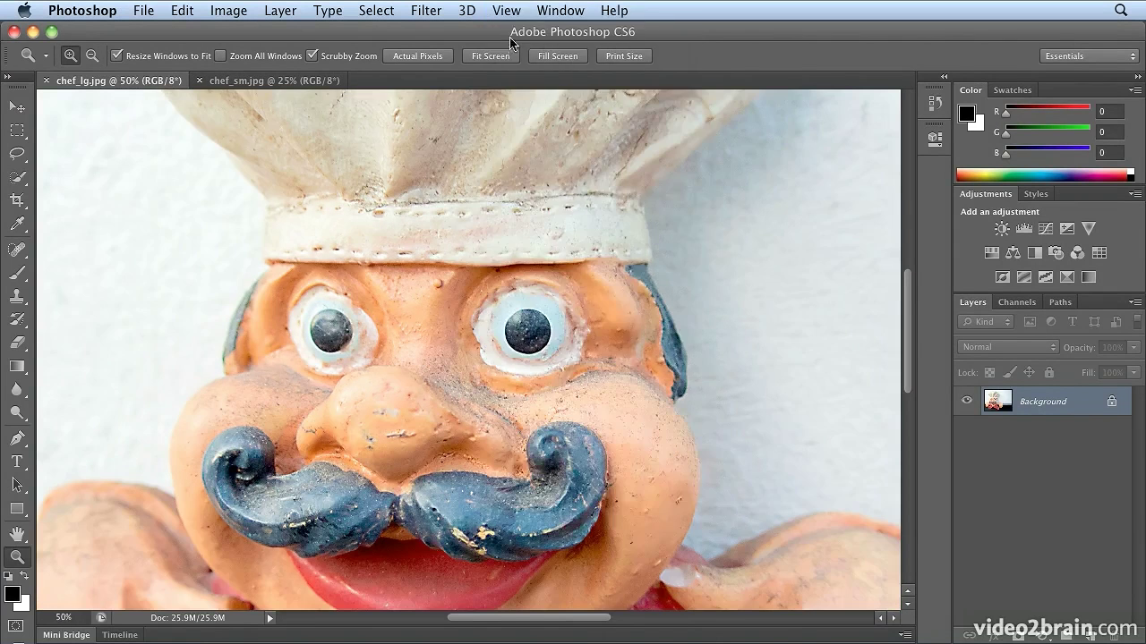
click(507, 10)
click(555, 168)
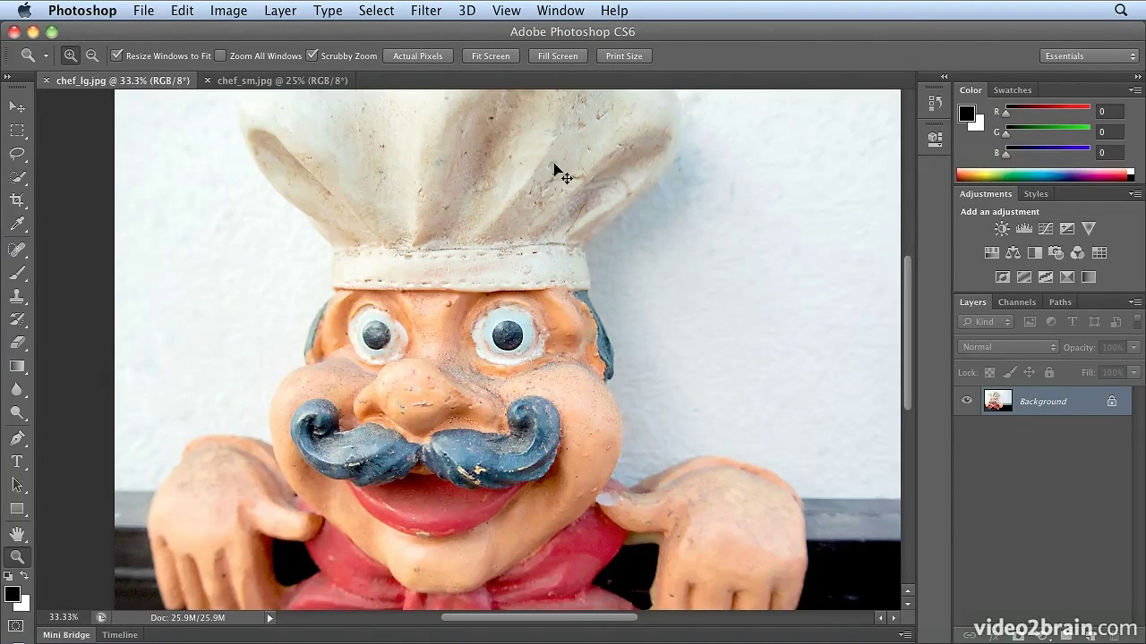
- Use Cmd+minus and Cmd+plus to move between 16.67% and 50%, ending at 25%
key(super+minus)
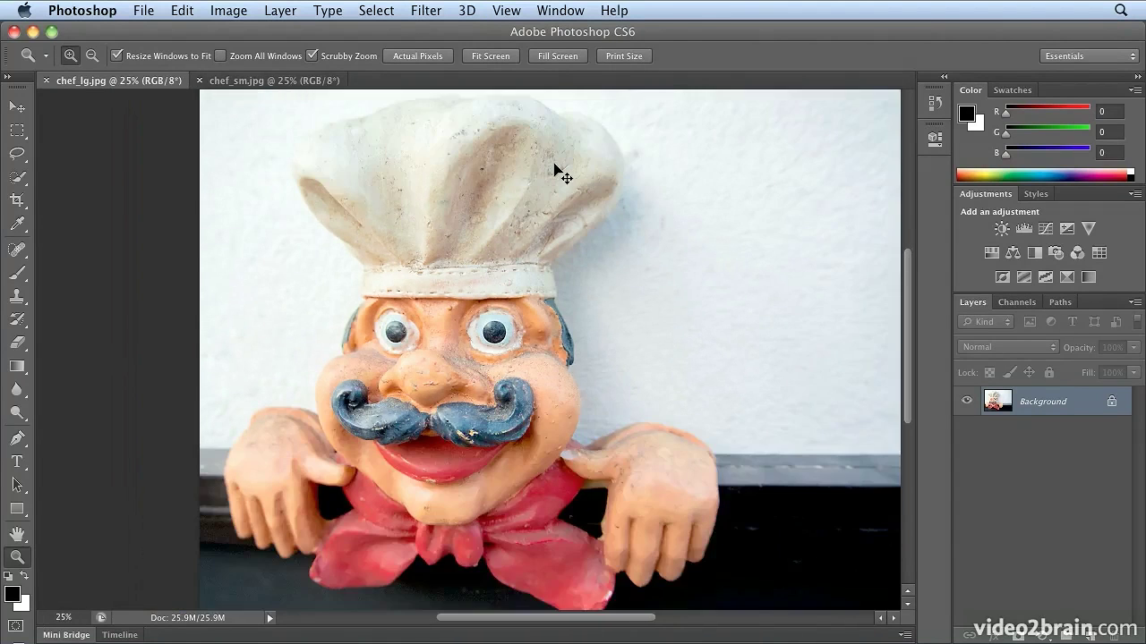
key(super+minus)
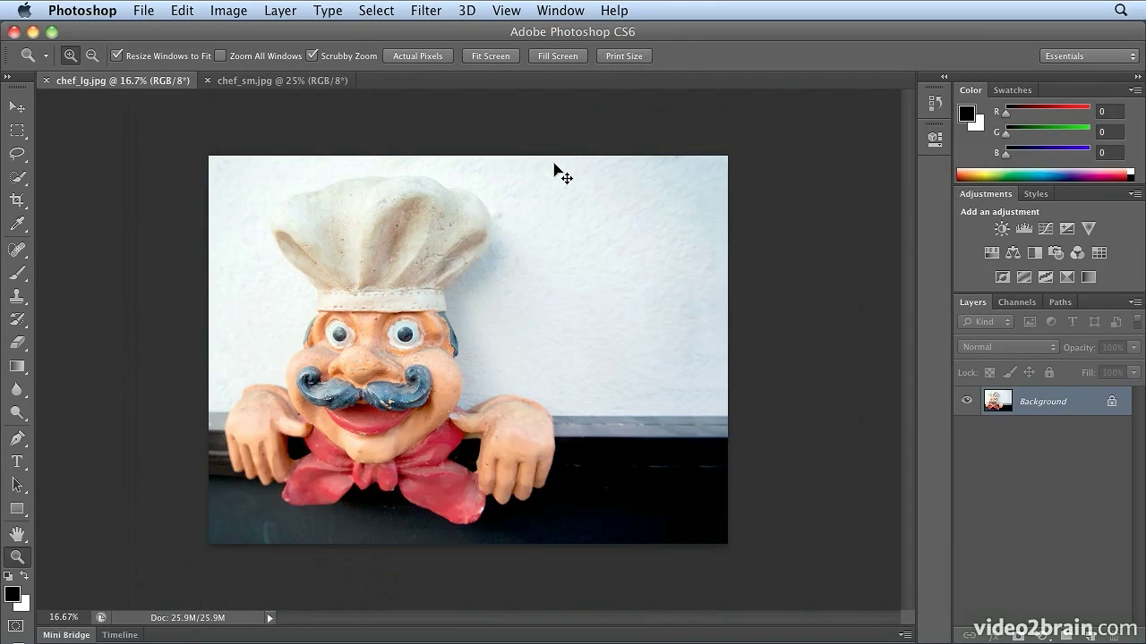
key(super+equal)
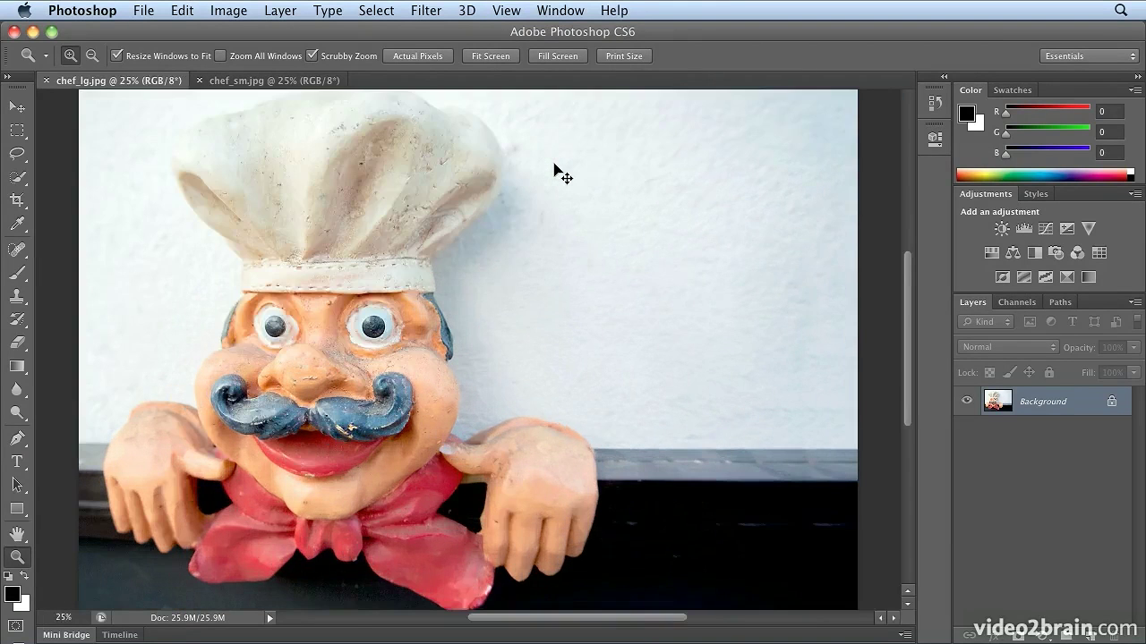
key(super+equal)
key(super+equal)
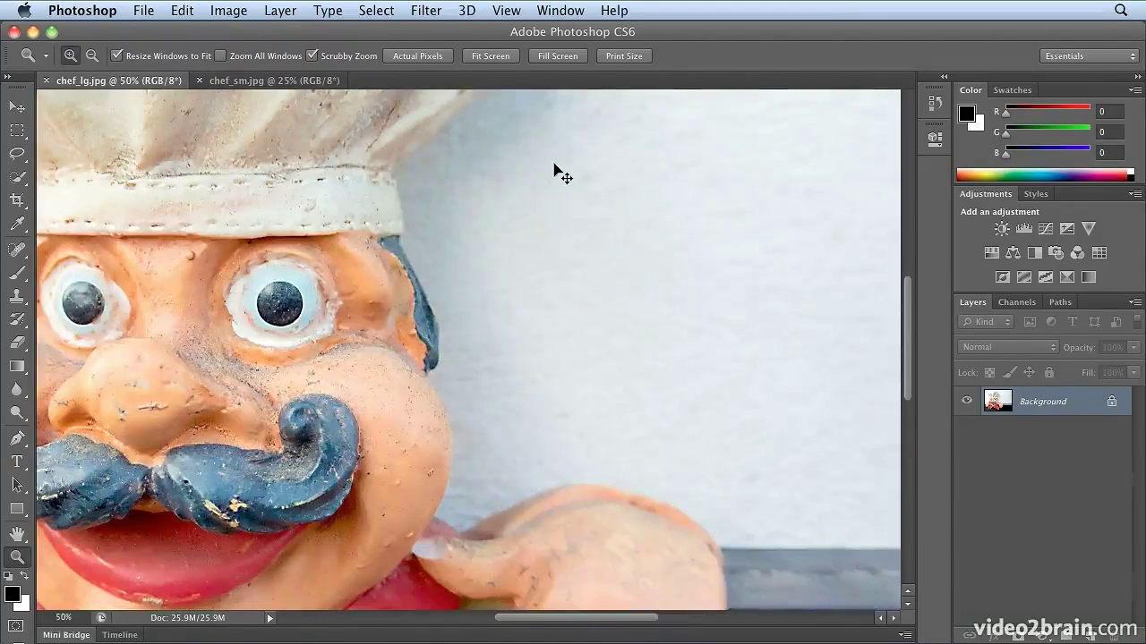
key(super+minus)
key(super+minus)
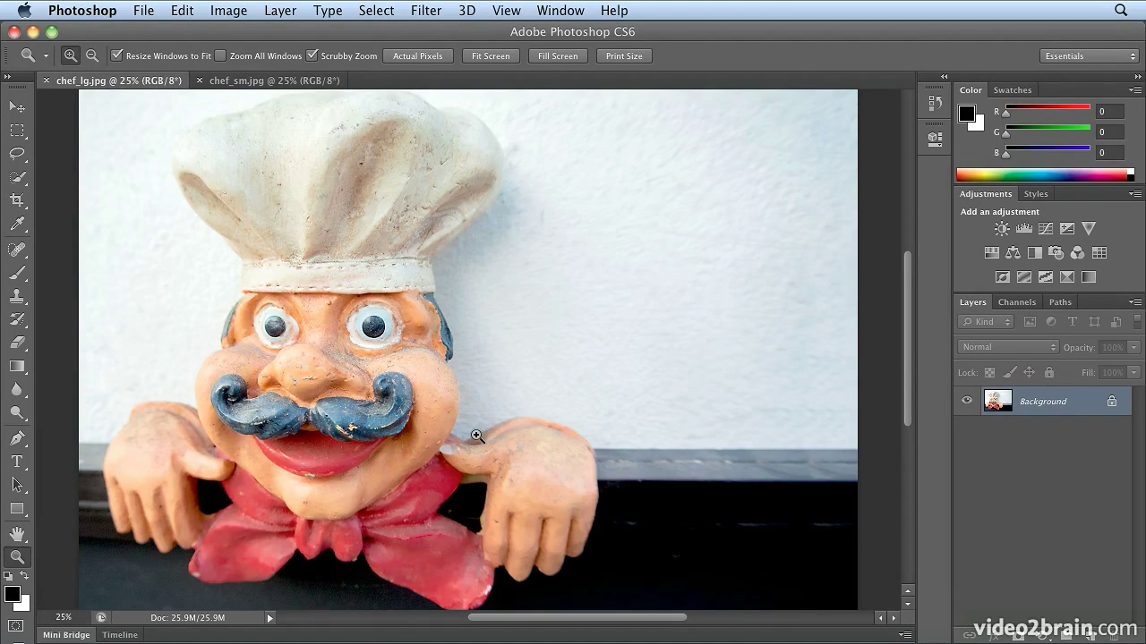
click(228, 10)
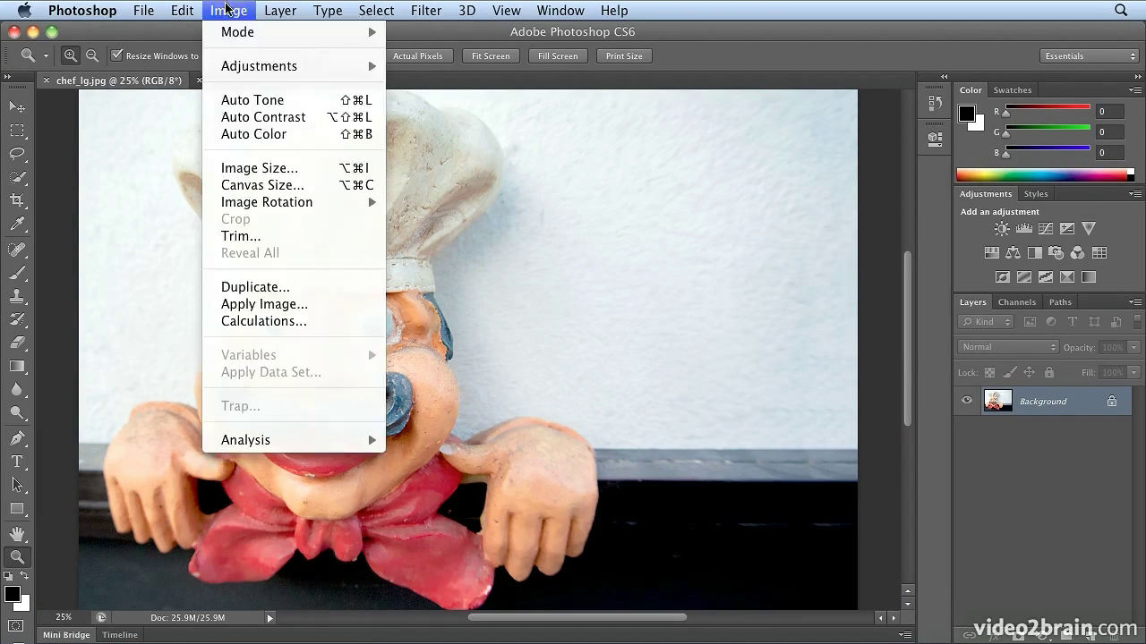
click(255, 167)
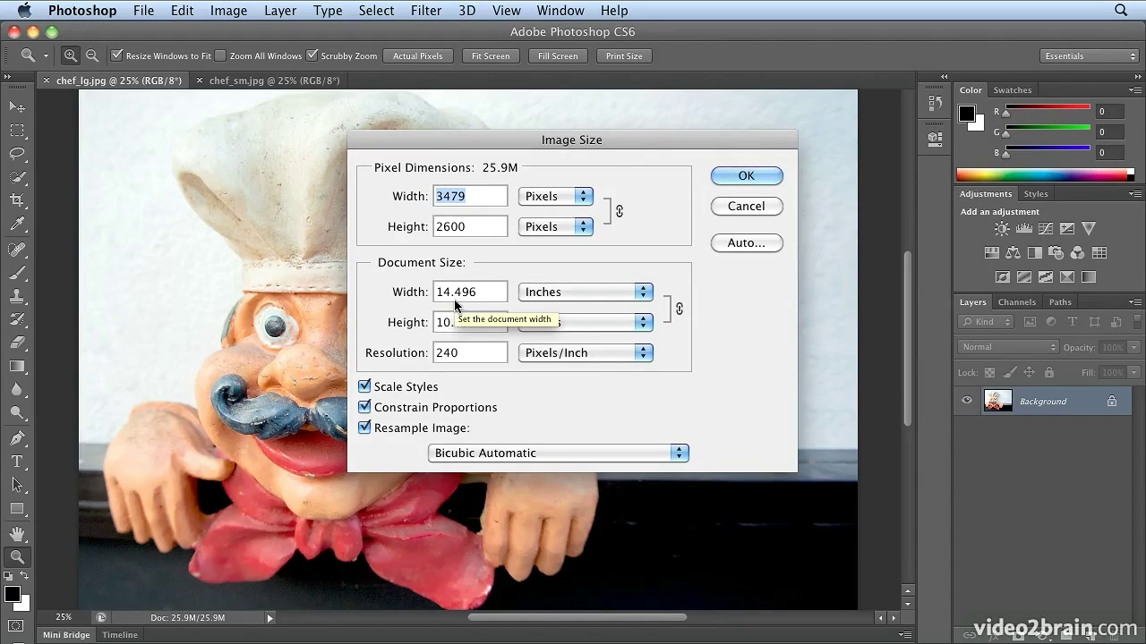
click(731, 178)
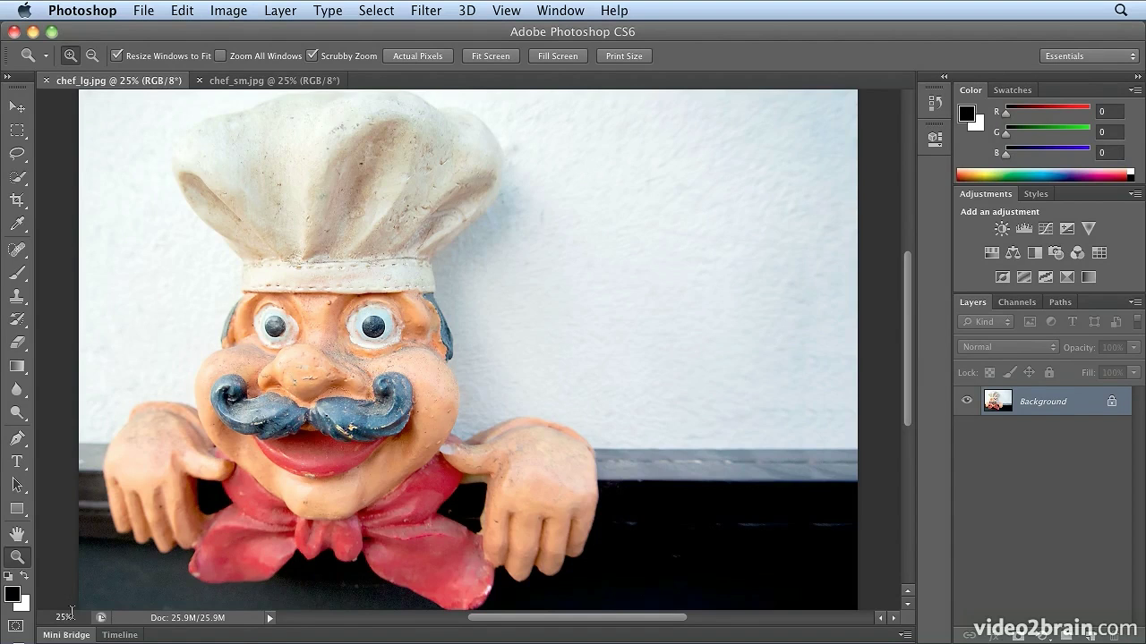
click(254, 82)
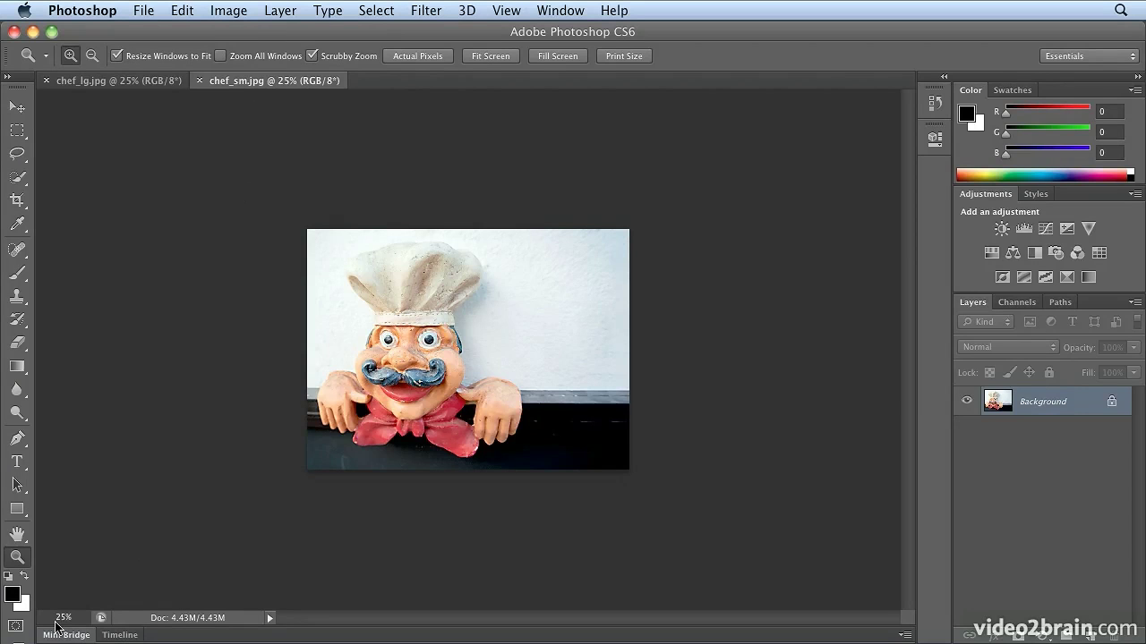
click(224, 9)
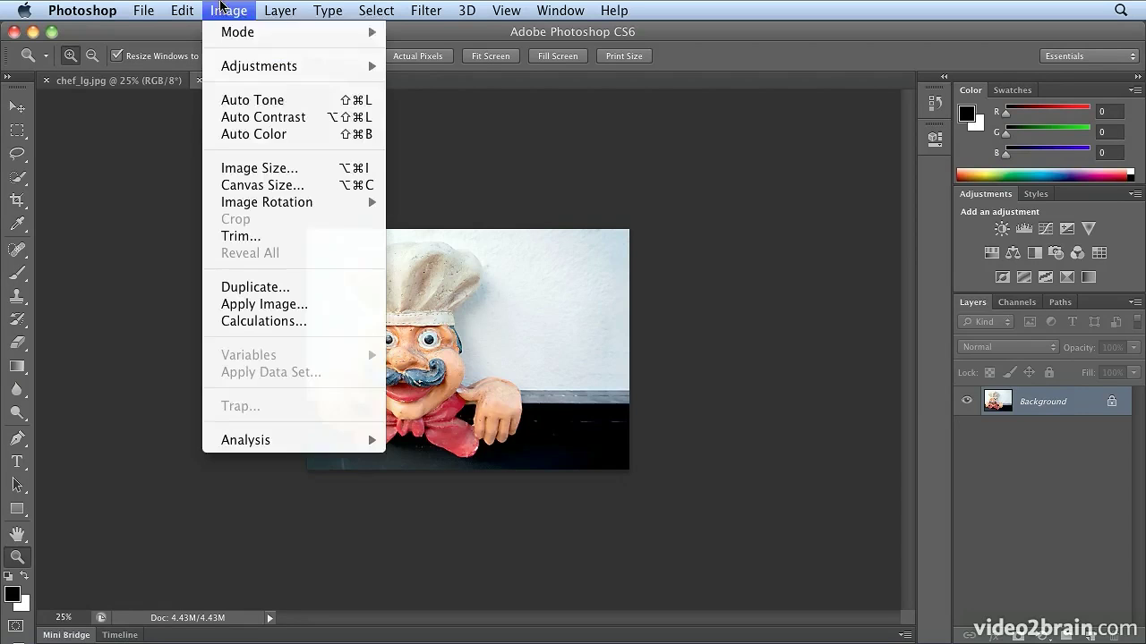
click(237, 169)
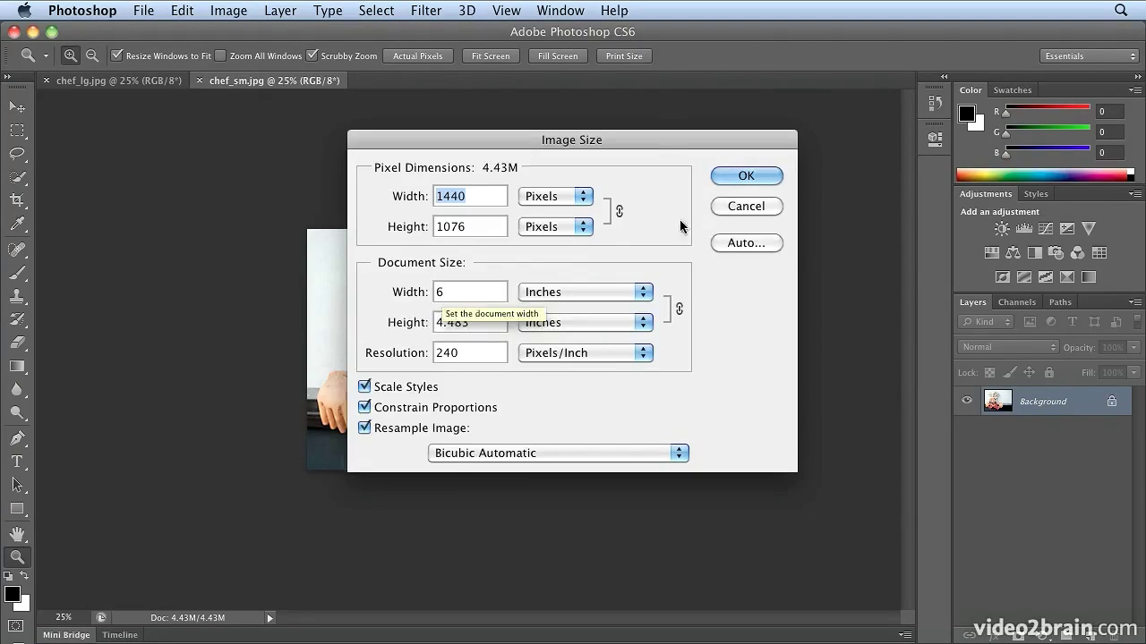
click(721, 179)
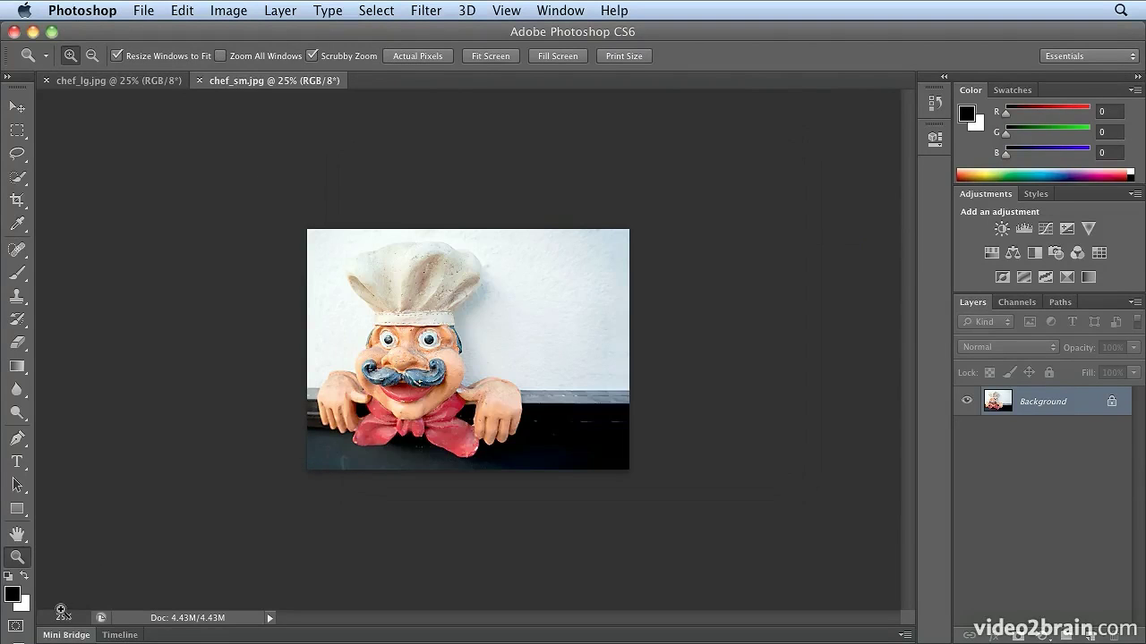
click(98, 85)
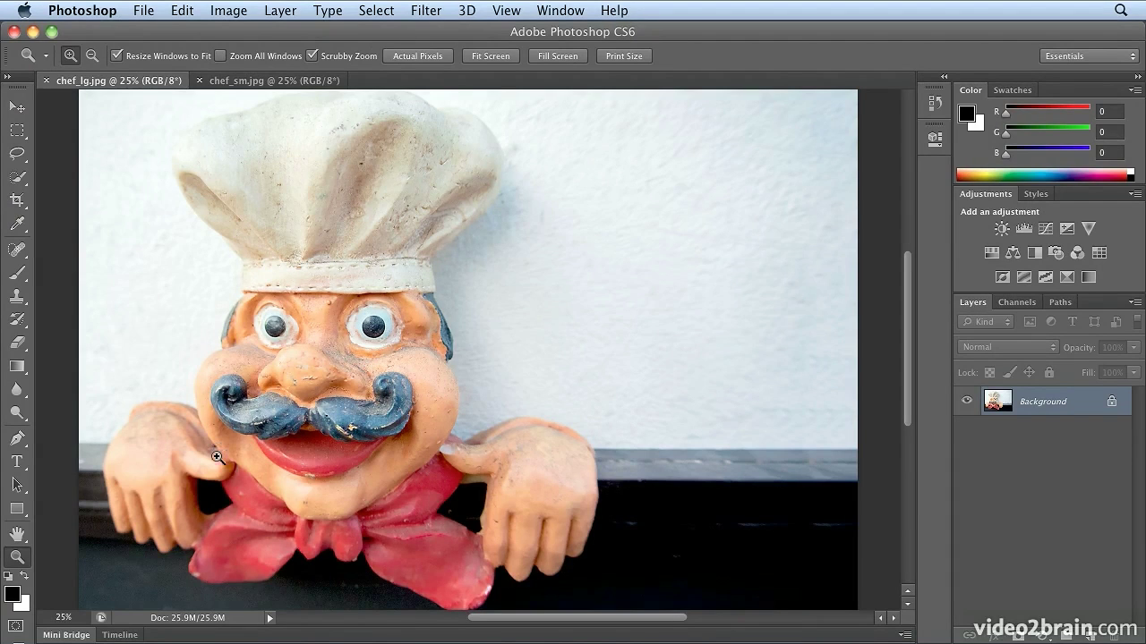
- Set the status bar document info to Document Dimensions, then to Current Tool
click(212, 620)
click(269, 618)
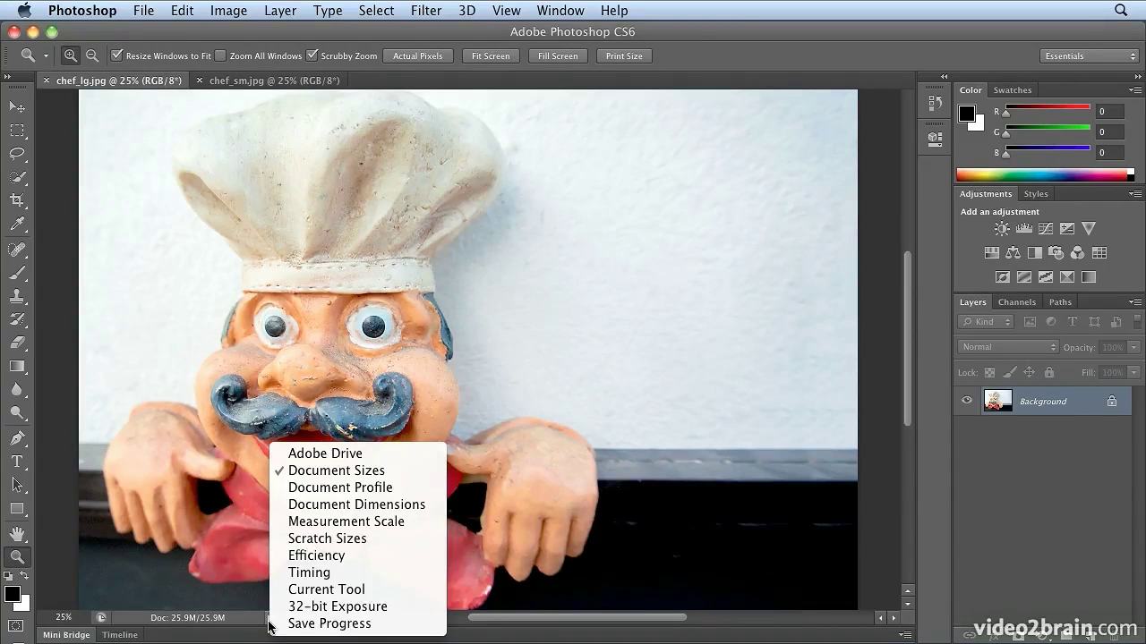
click(397, 506)
click(270, 617)
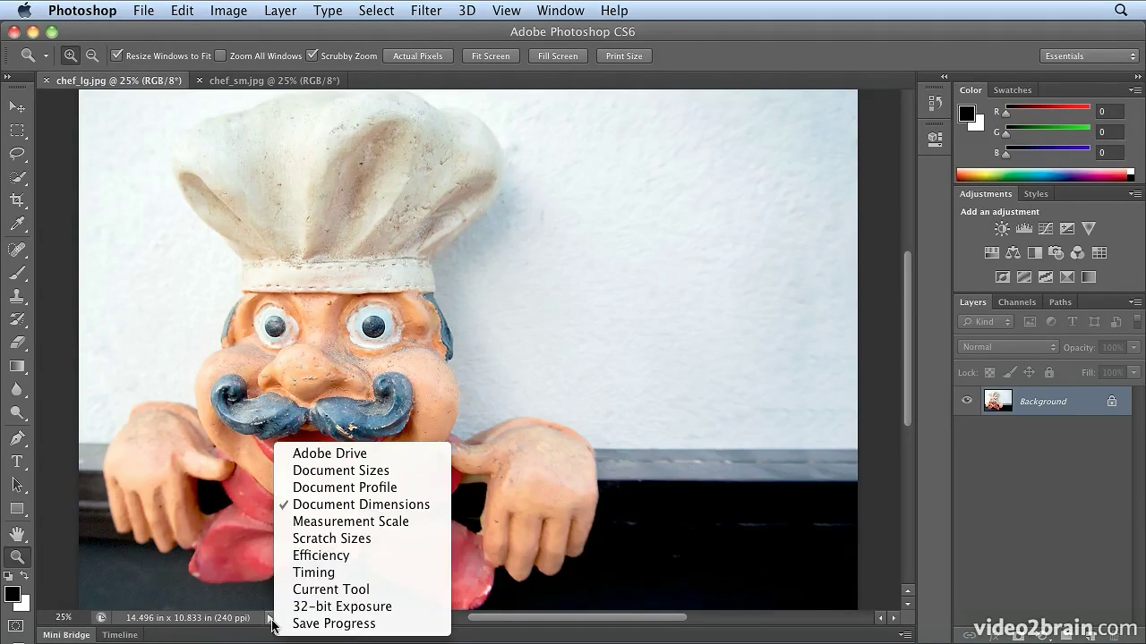
click(377, 593)
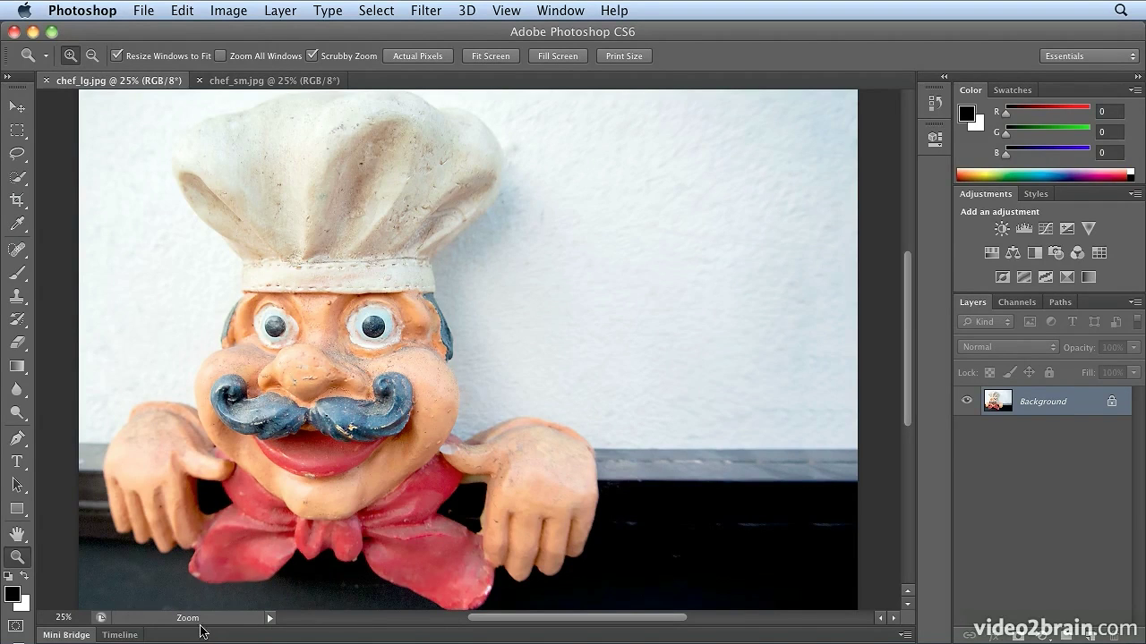
- Select the Move, Rectangular Marquee and Lasso tools to see each name in the readout
click(16, 108)
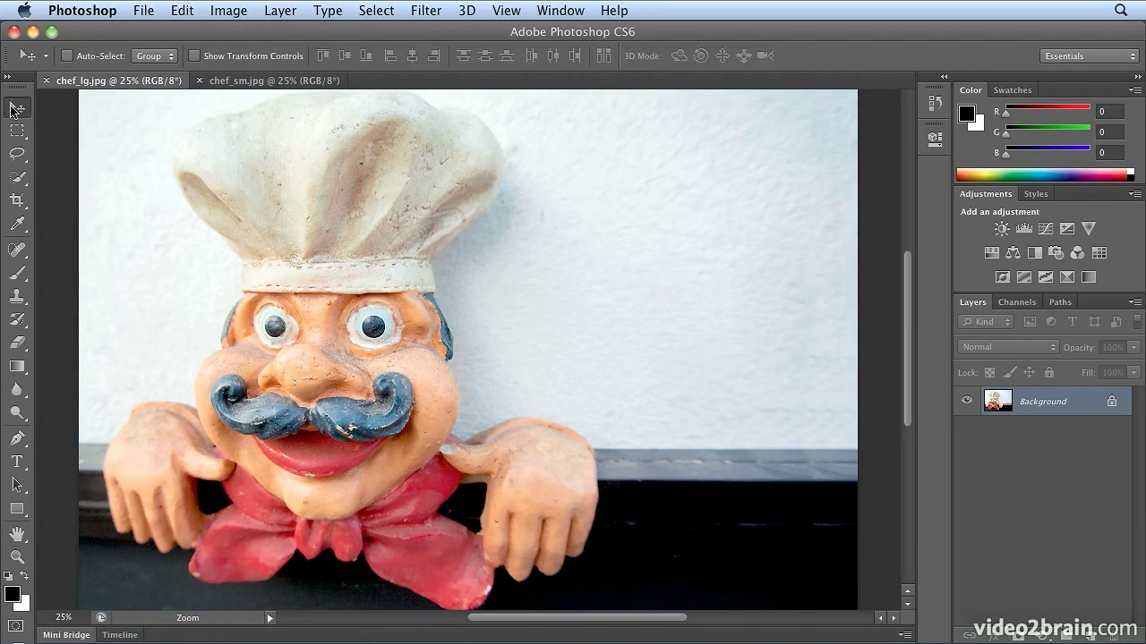
click(15, 131)
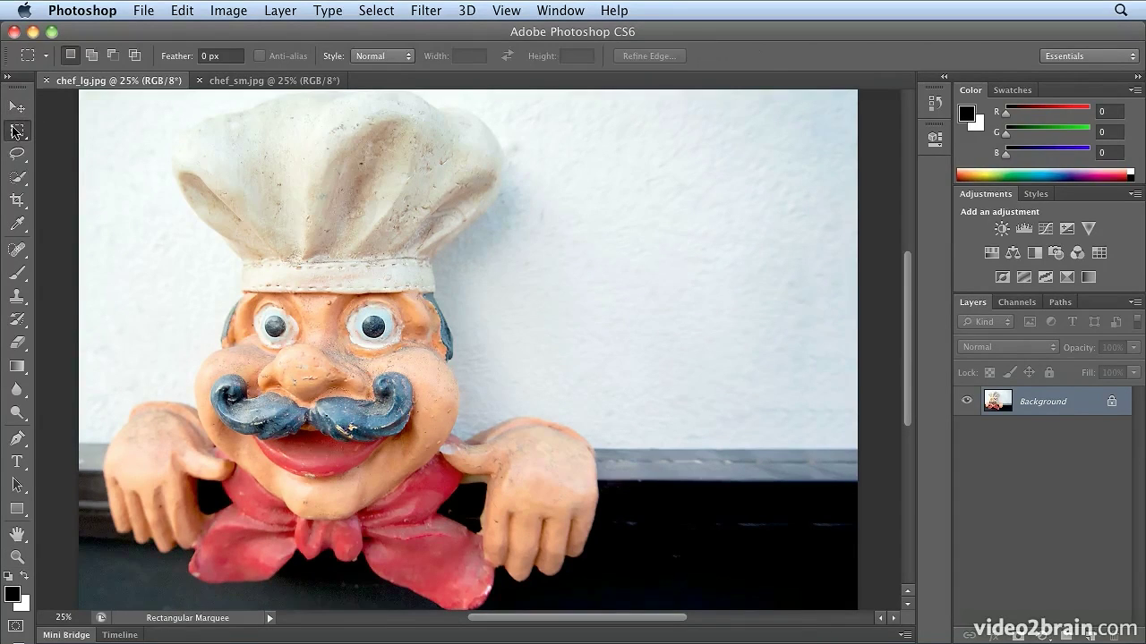
click(15, 156)
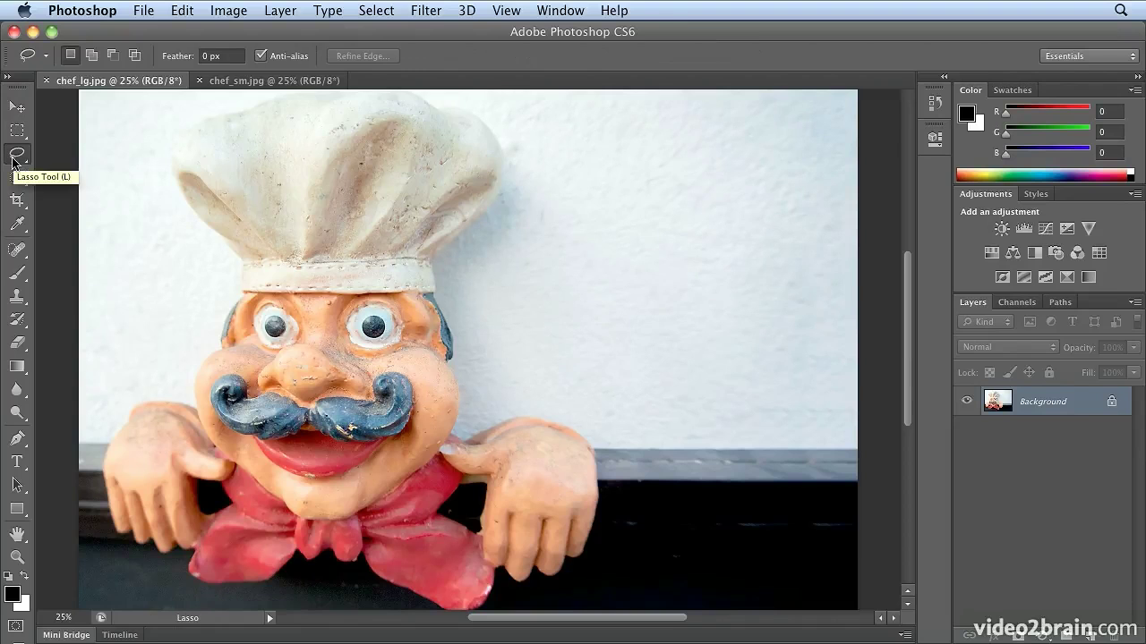
- Magnify the chef's nose to 100% with the Zoom tool
click(16, 558)
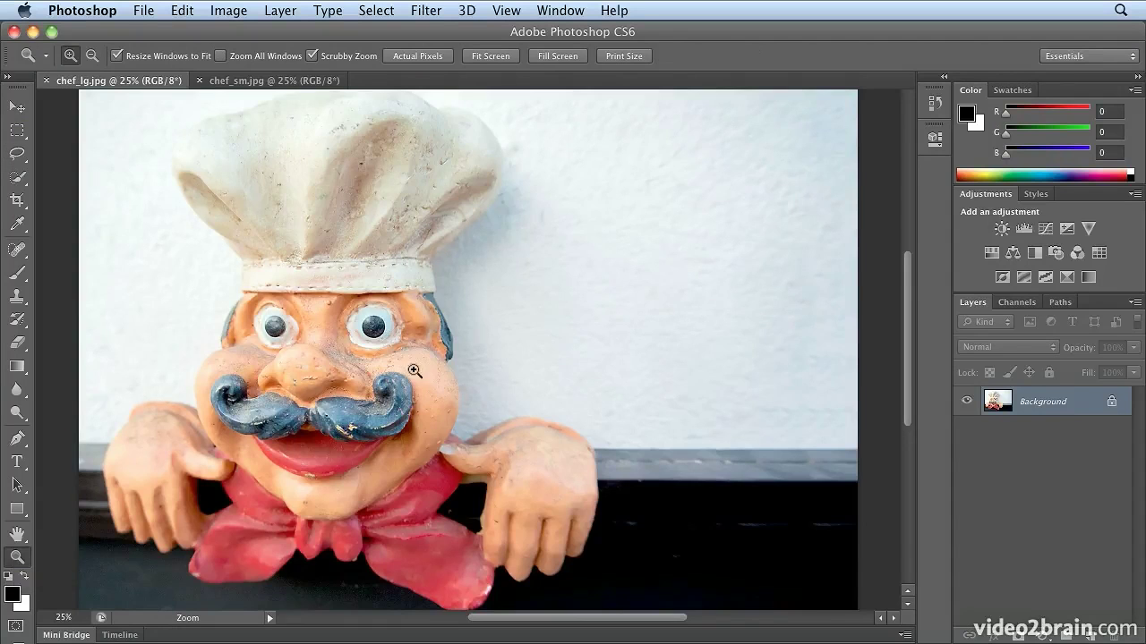
click(338, 370)
click(337, 370)
click(337, 371)
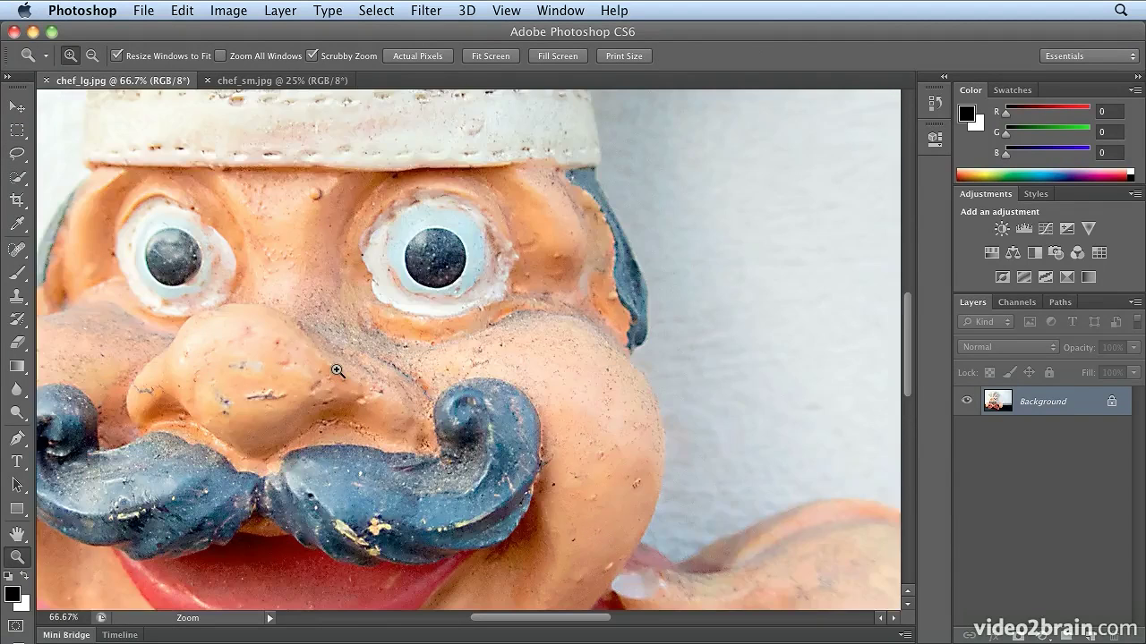
click(338, 371)
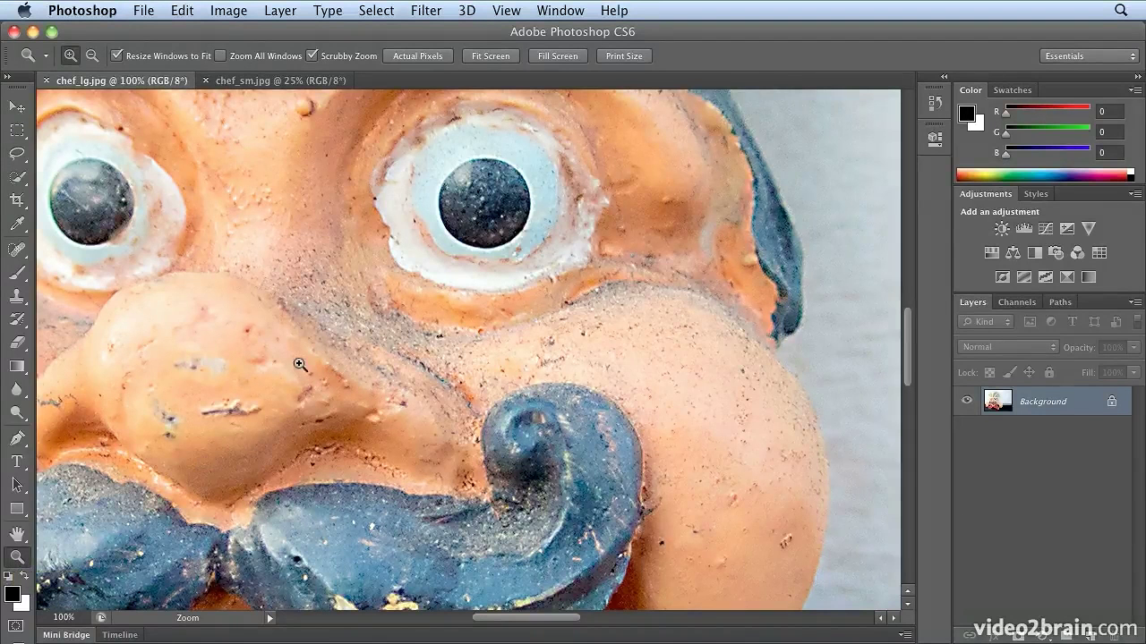
- Scrubby-zoom to 400% on the pupil, reset to 100%, and pan from hat to mouth with the Hand tool
drag(496, 190, 492, 192)
double_click(26, 557)
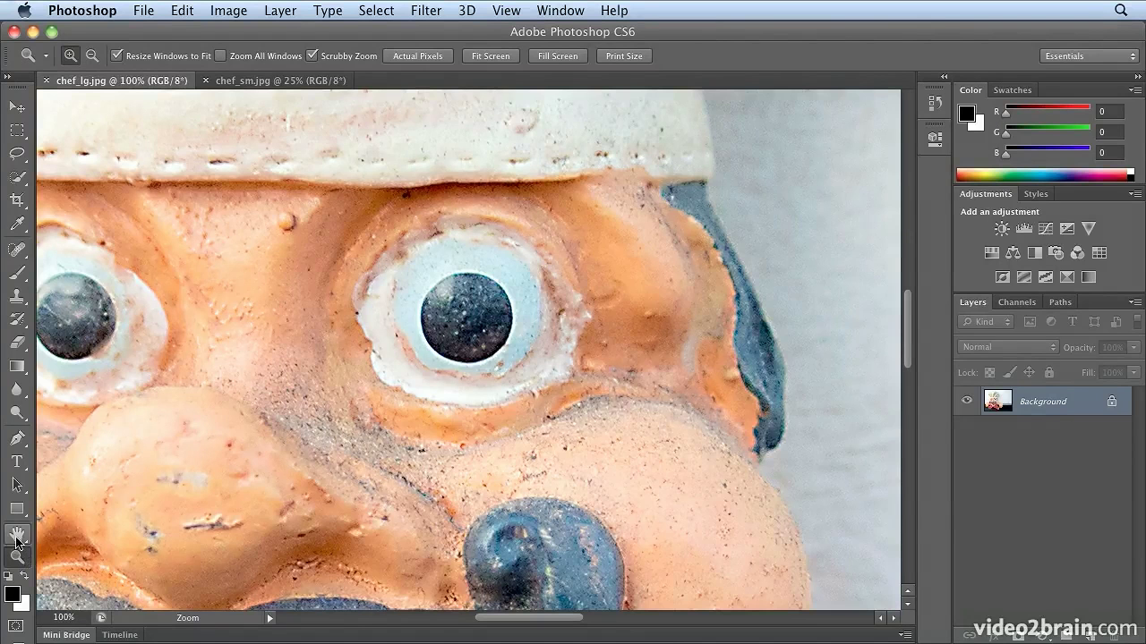
click(17, 537)
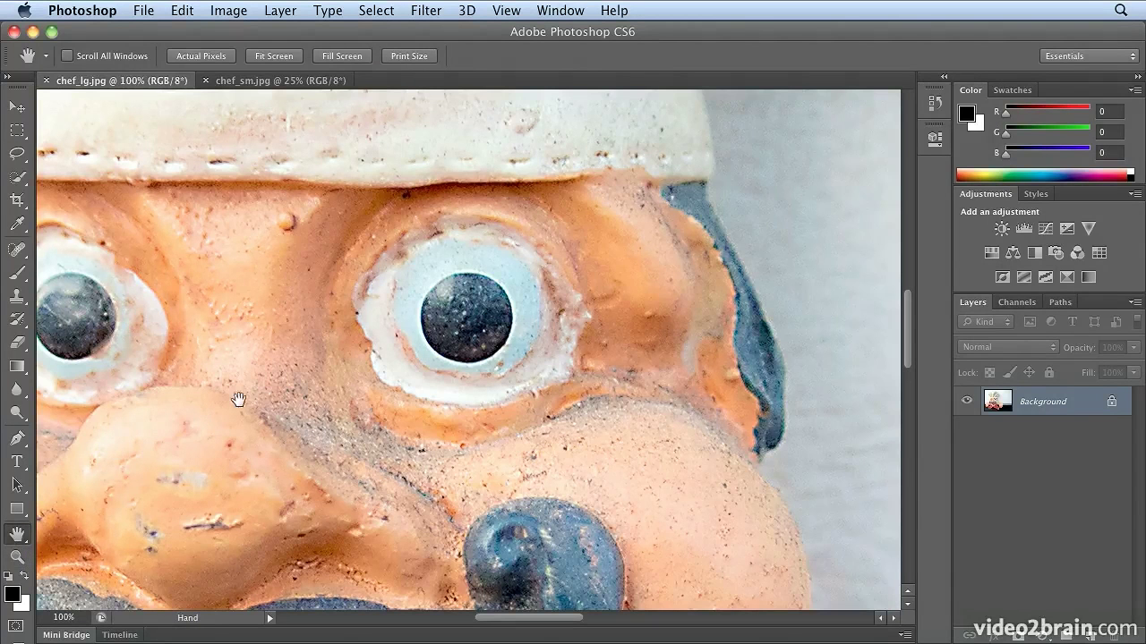
drag(238, 401, 625, 517)
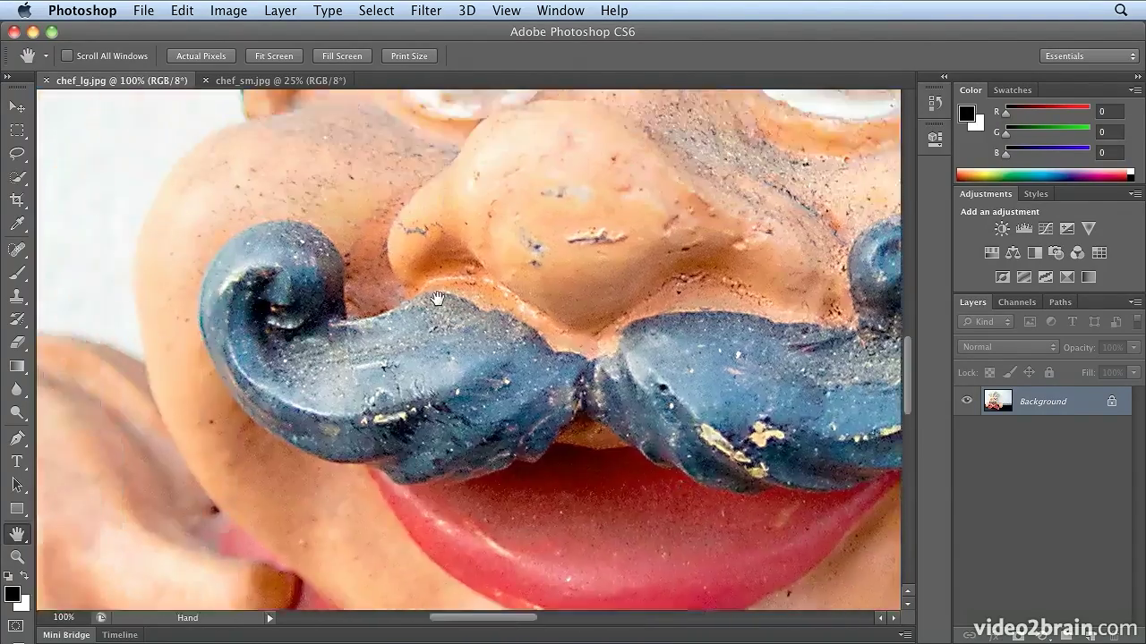
drag(438, 298, 2, 390)
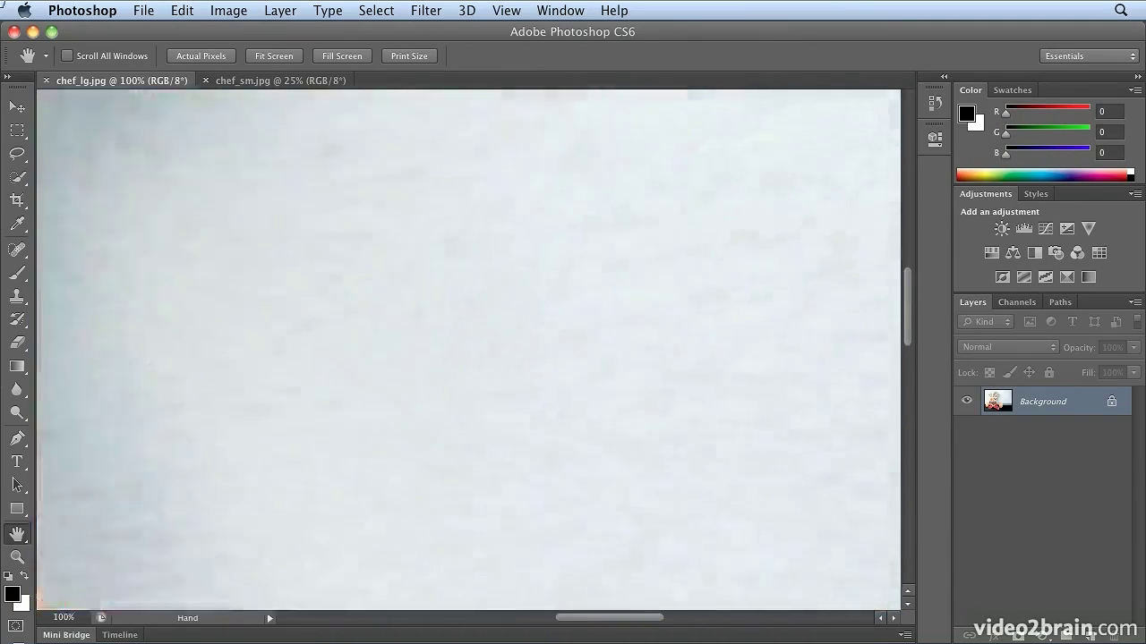
drag(2, 390, 18, 154)
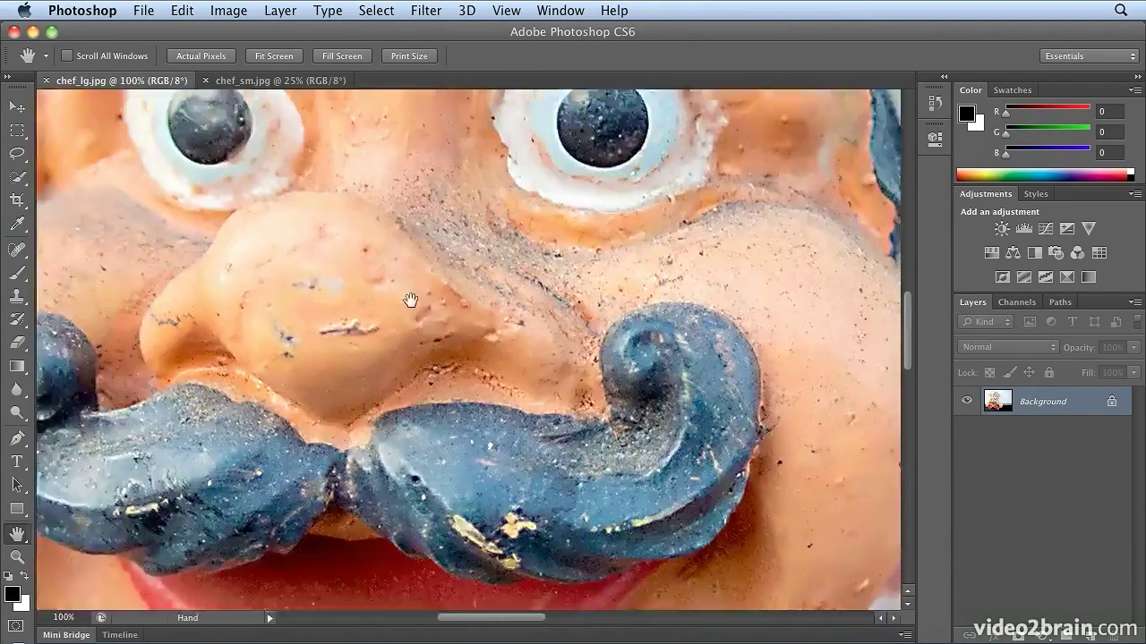
drag(410, 300, 415, 436)
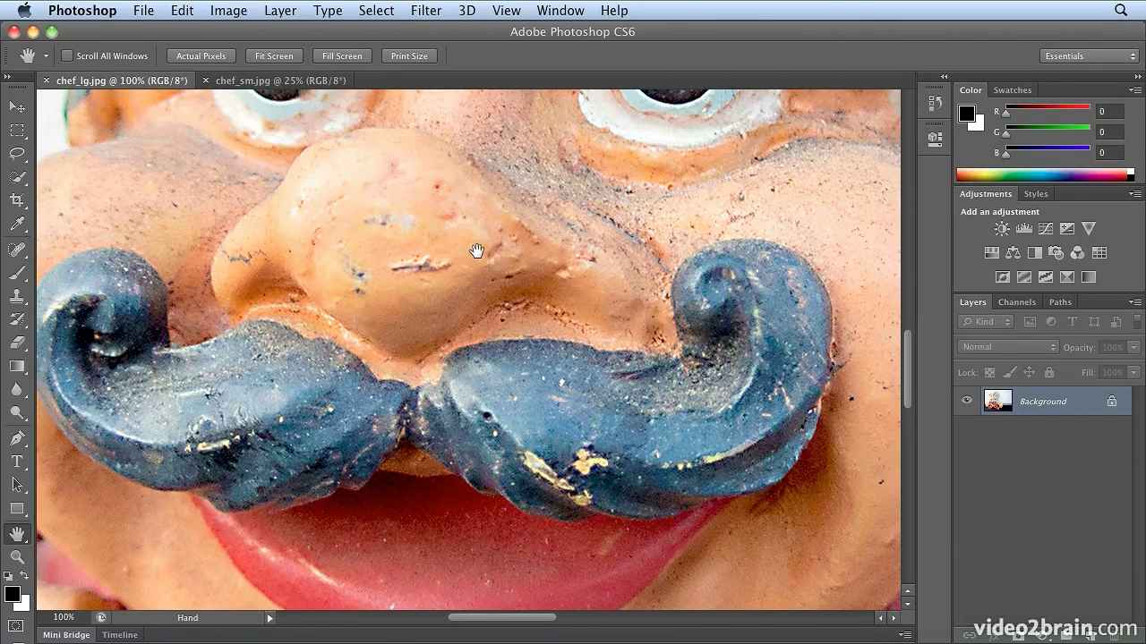
drag(476, 252, 303, 381)
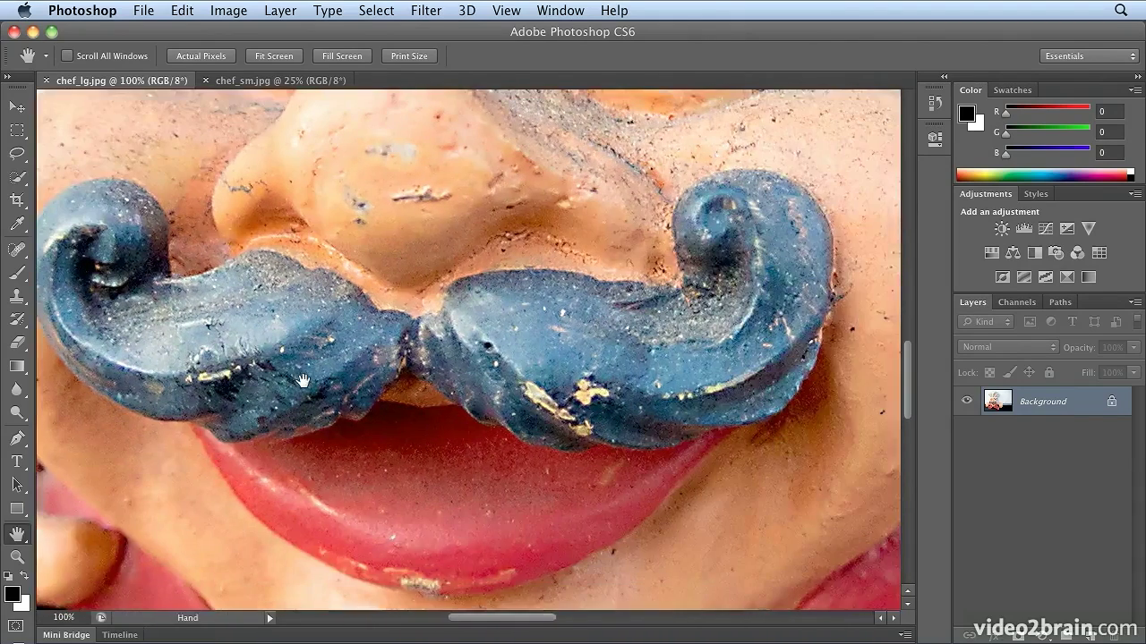
drag(808, 537, 442, 397)
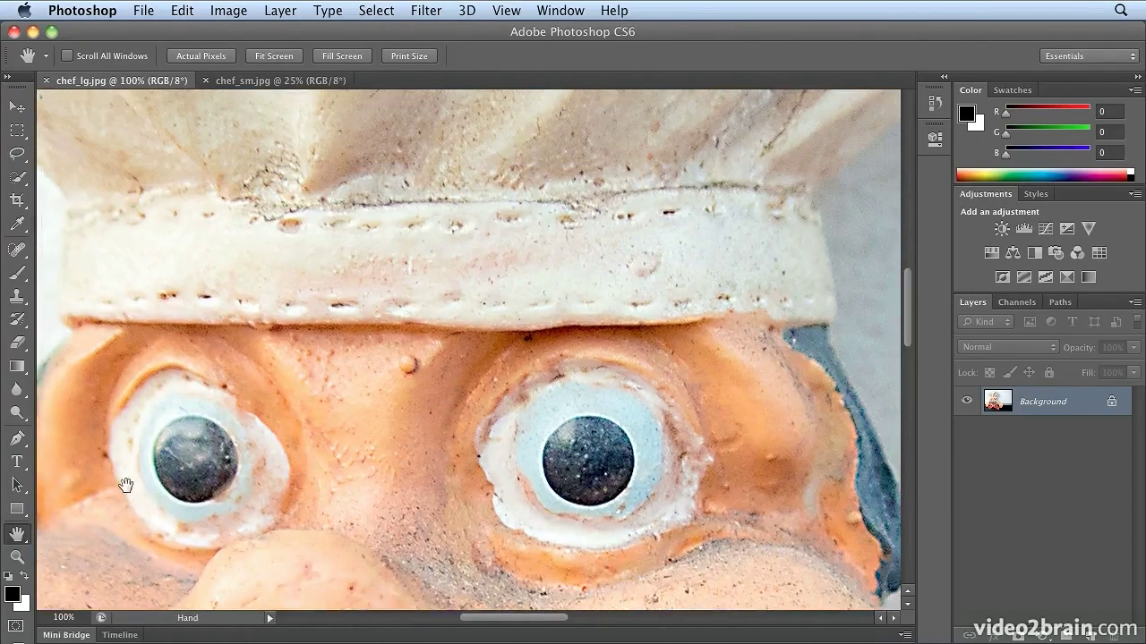
double_click(17, 535)
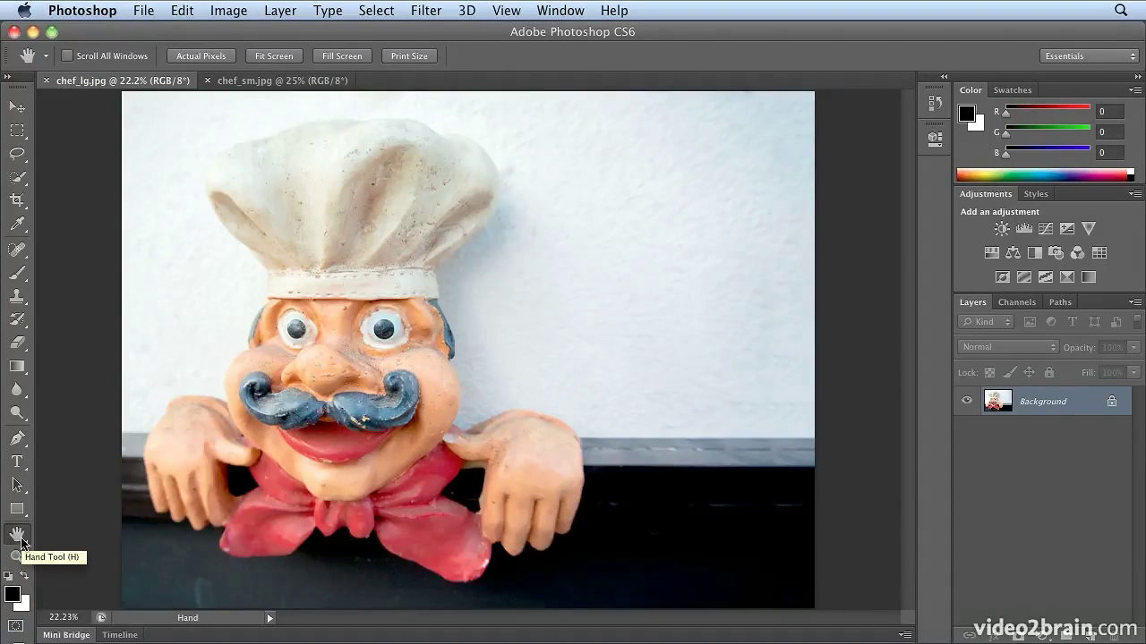
click(17, 560)
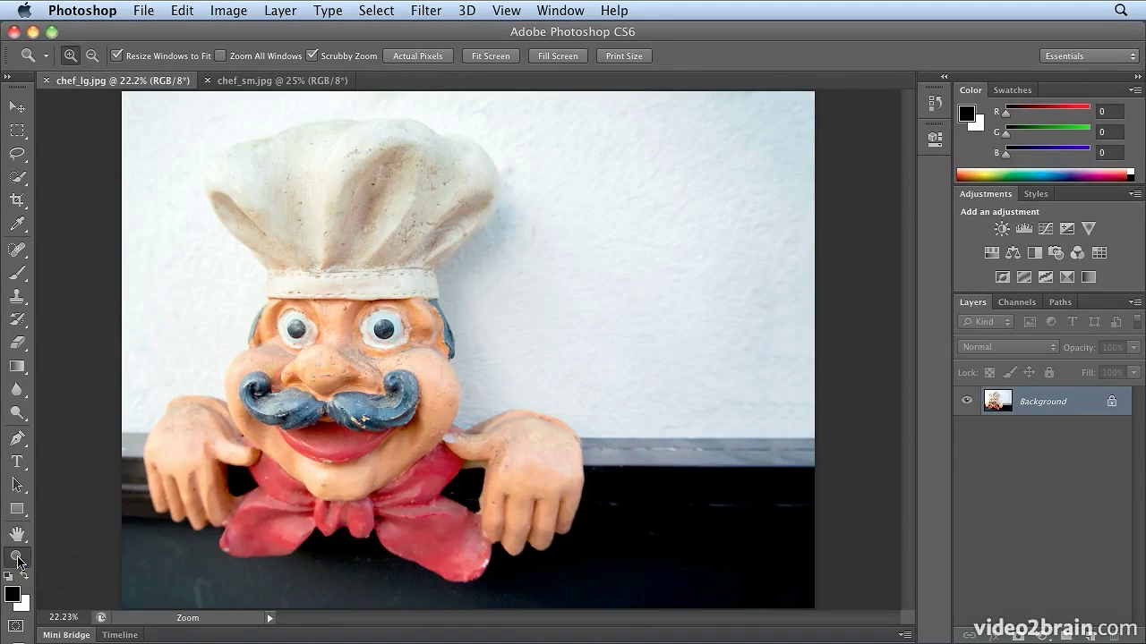
double_click(17, 559)
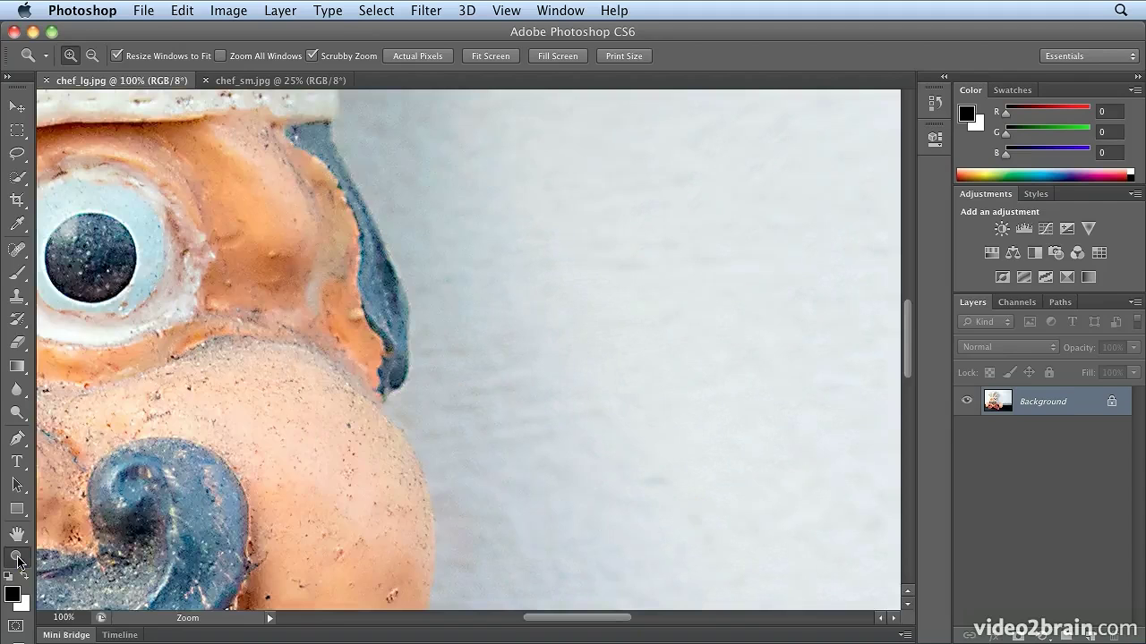
click(17, 251)
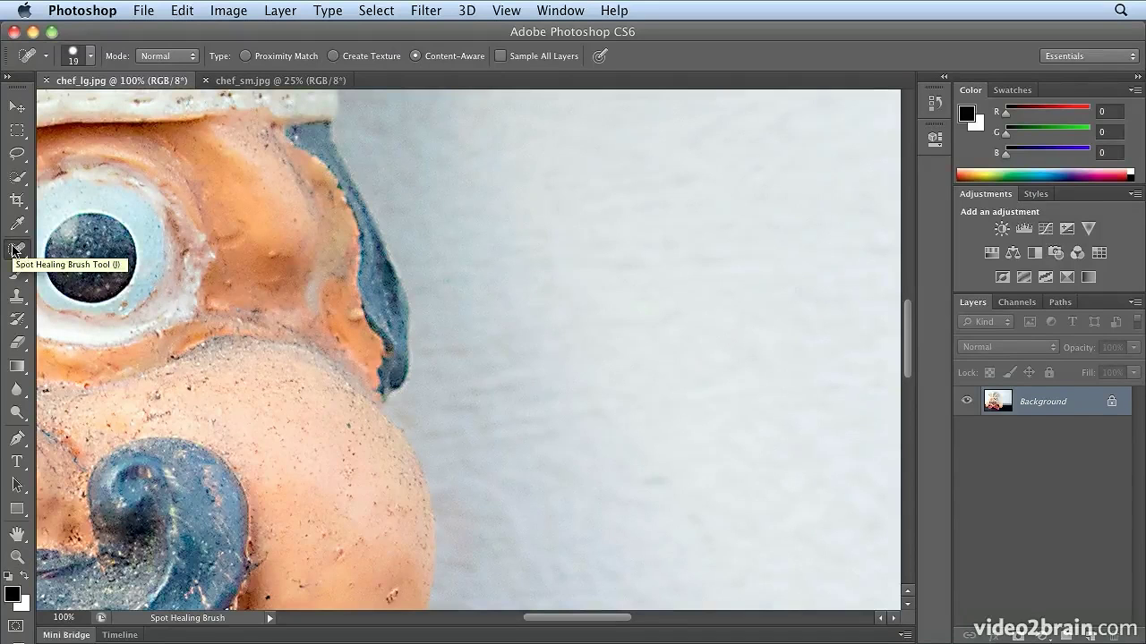
click(17, 557)
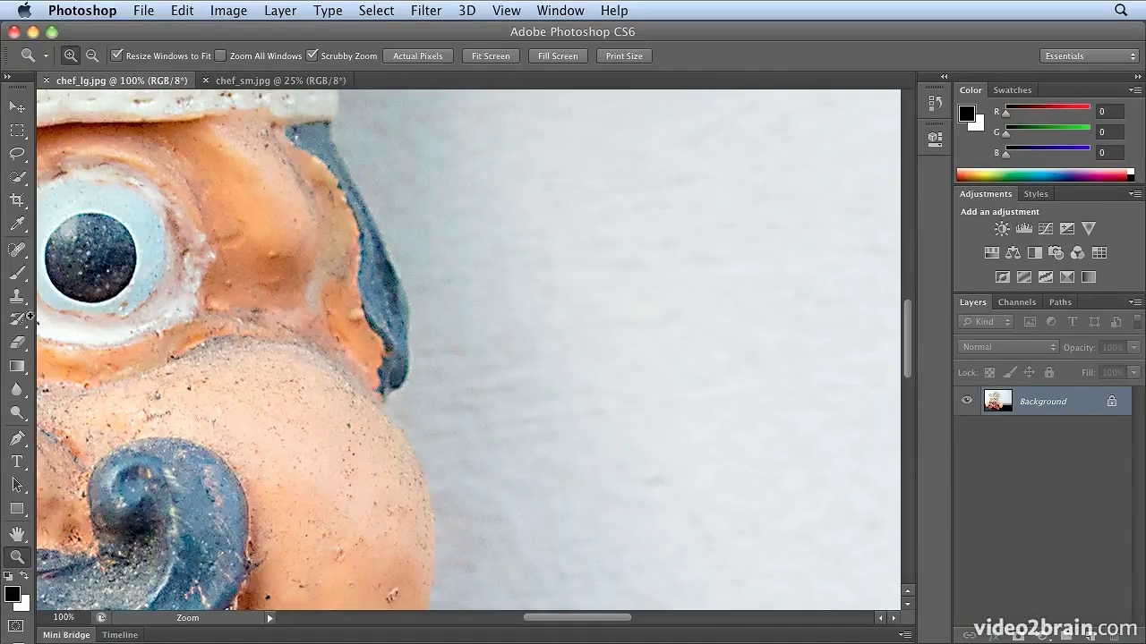
click(14, 113)
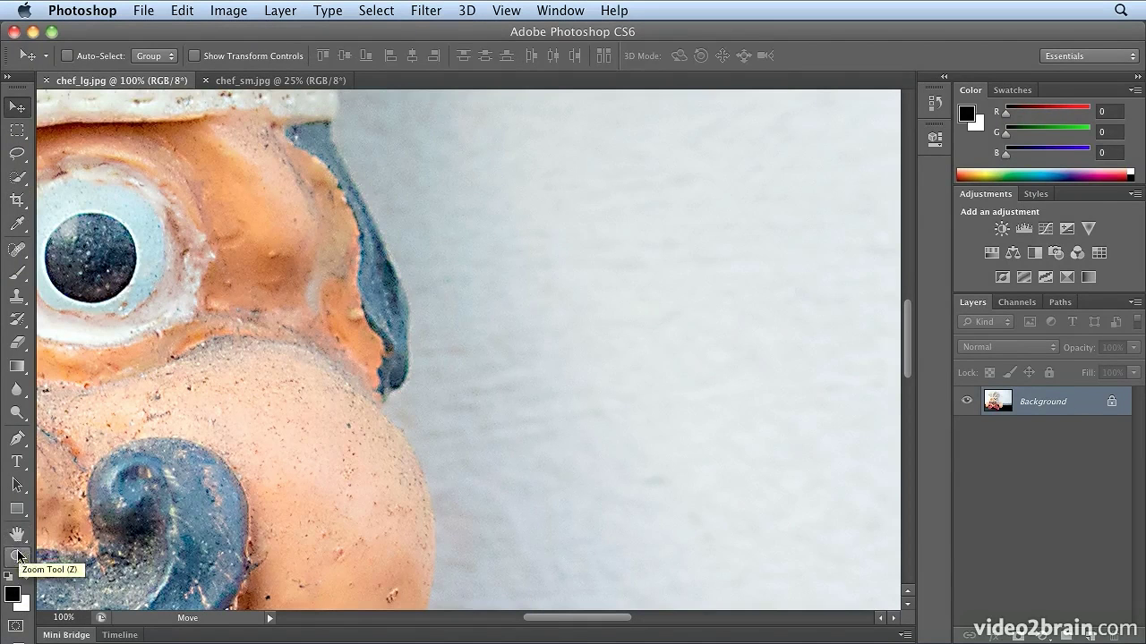
click(18, 557)
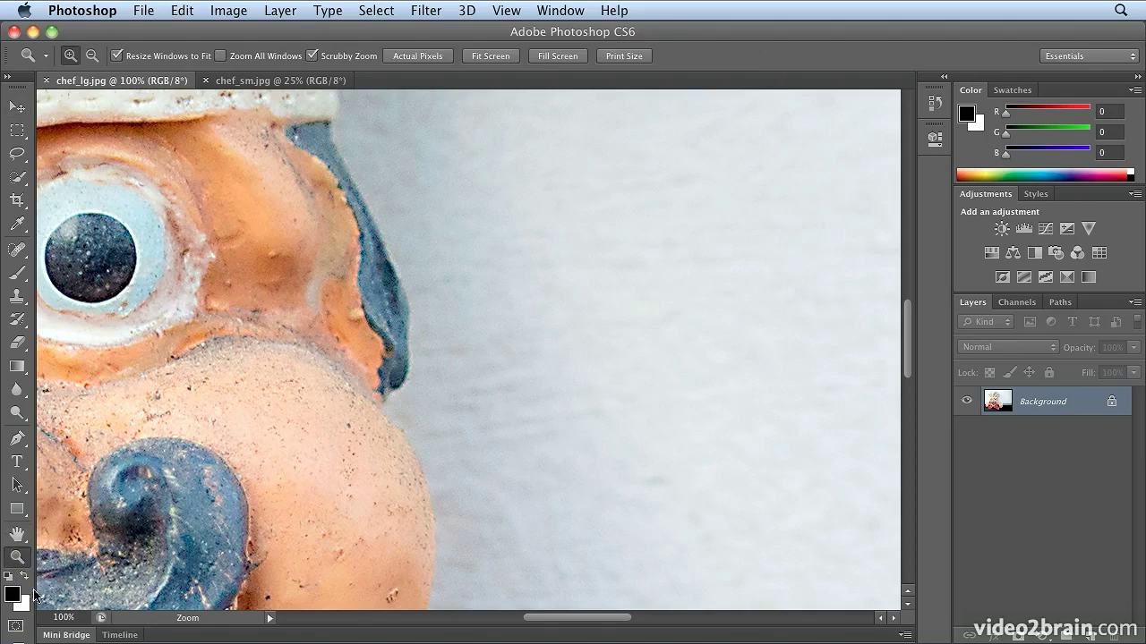
click(25, 539)
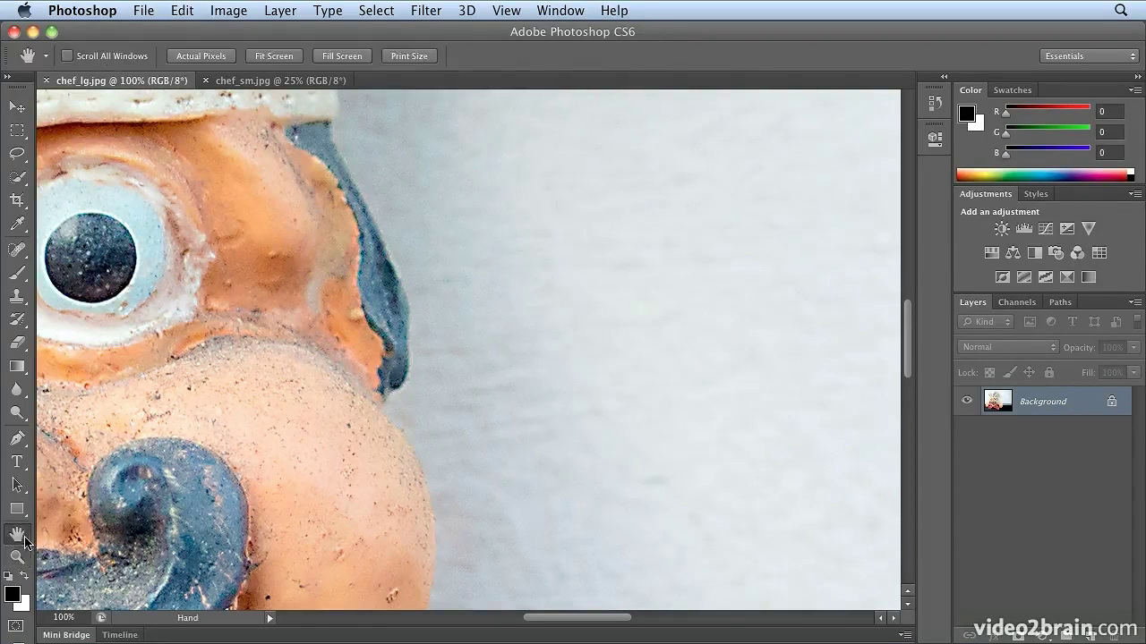
drag(403, 478, 787, 421)
double_click(16, 537)
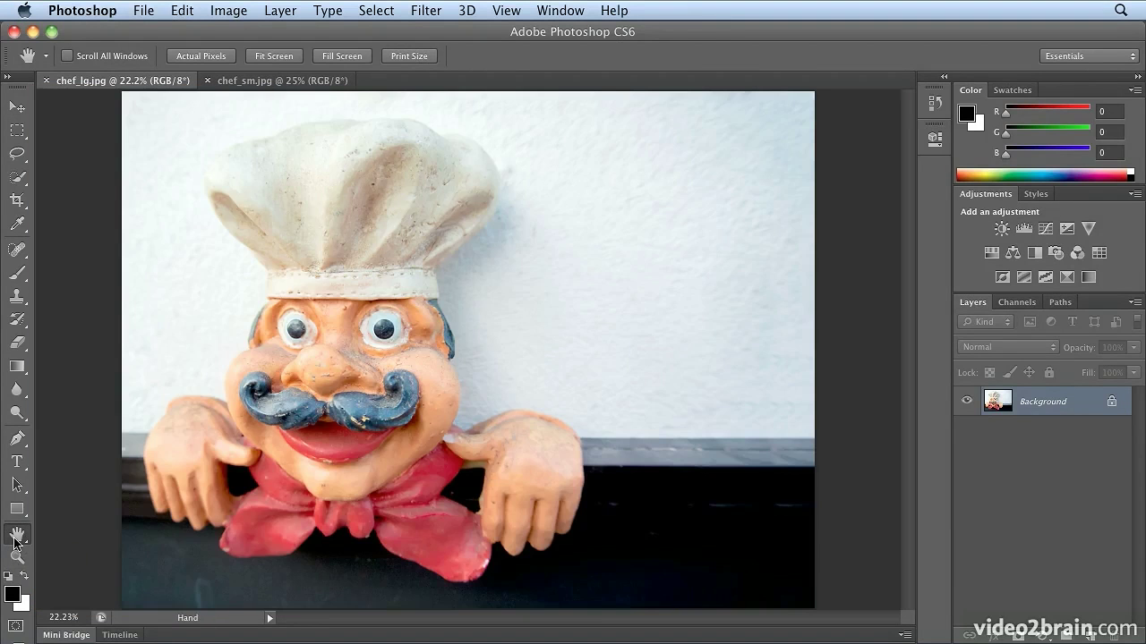
- Show the chef photo at 100% with View > Actual Pixels
click(510, 9)
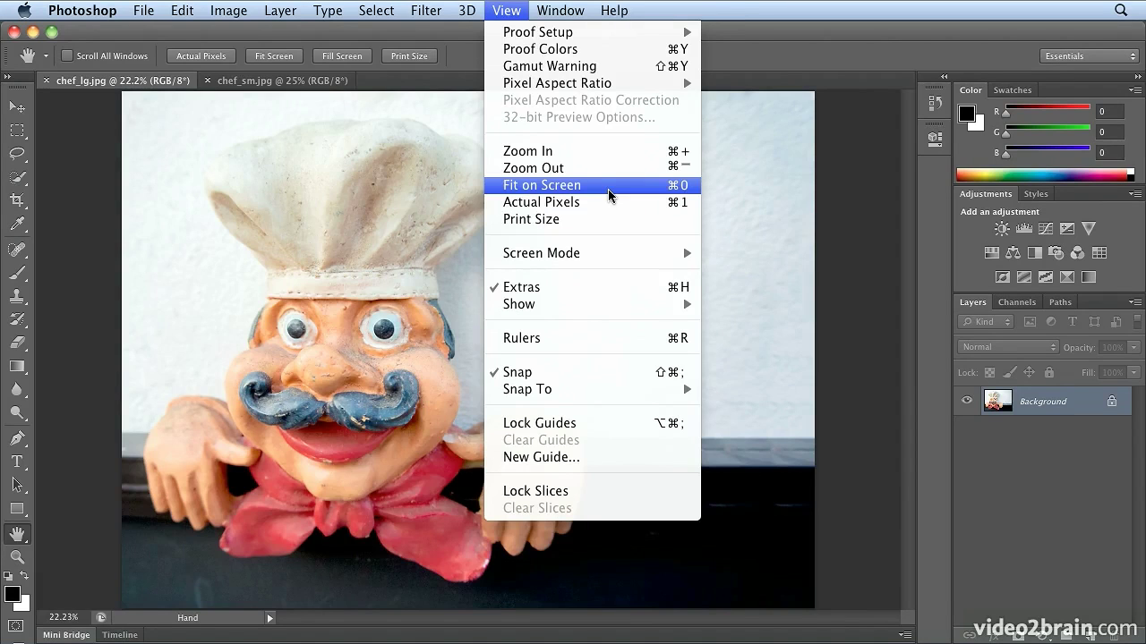
click(608, 201)
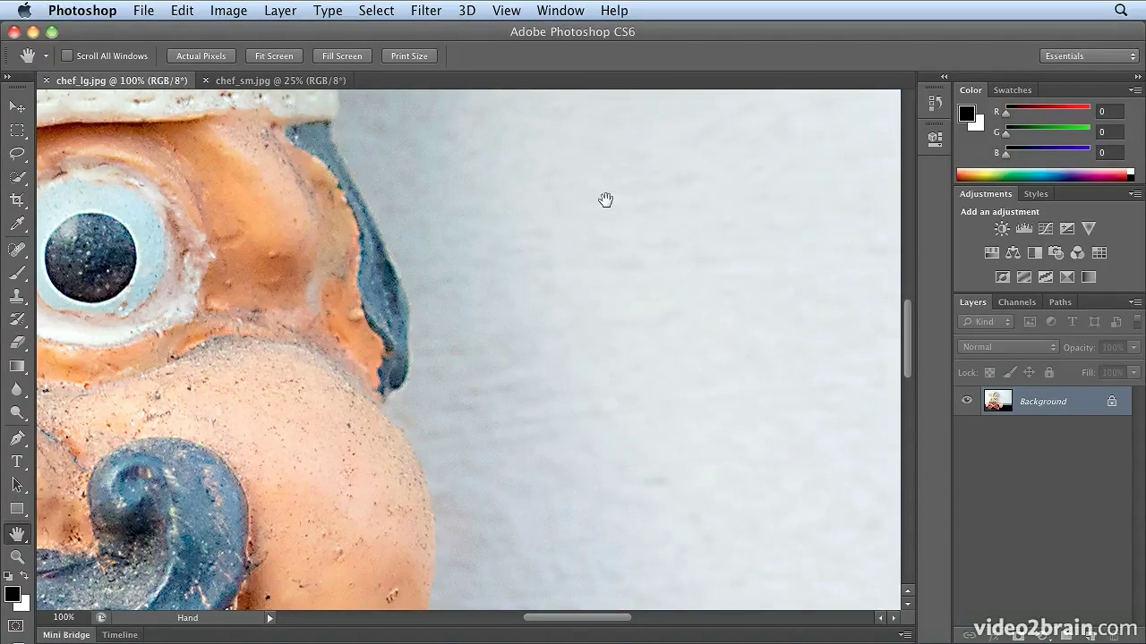
key(ctrl+space)
- Fit the photo in the window, then zoom in to 33.3% and back out to 16.7%
key(ctrl+0)
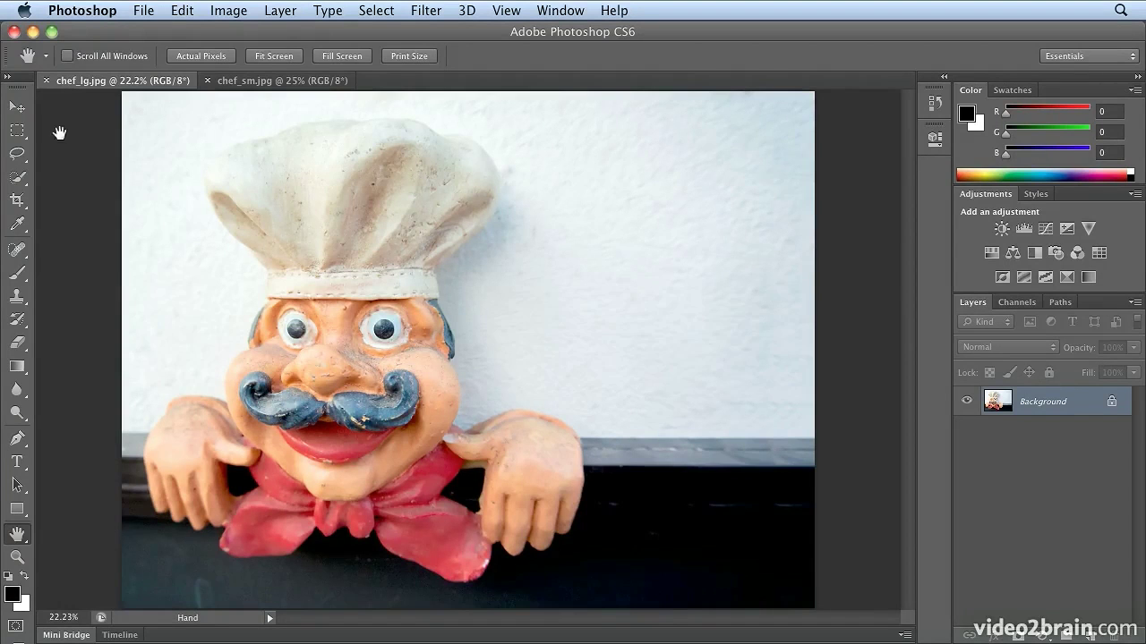
click(17, 130)
click(17, 110)
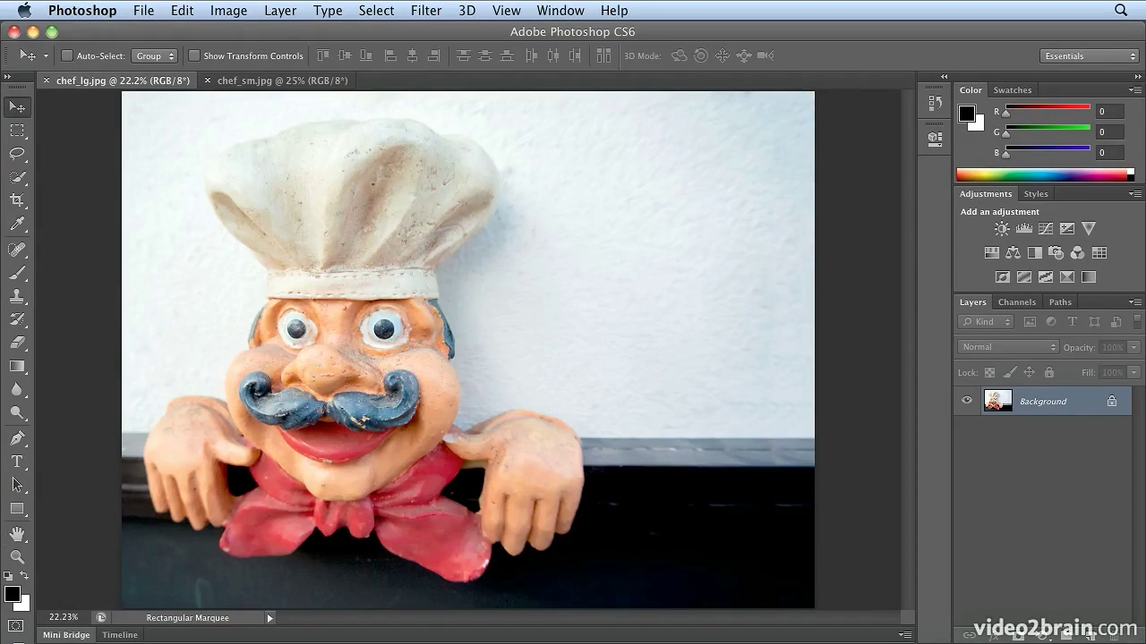
key(h)
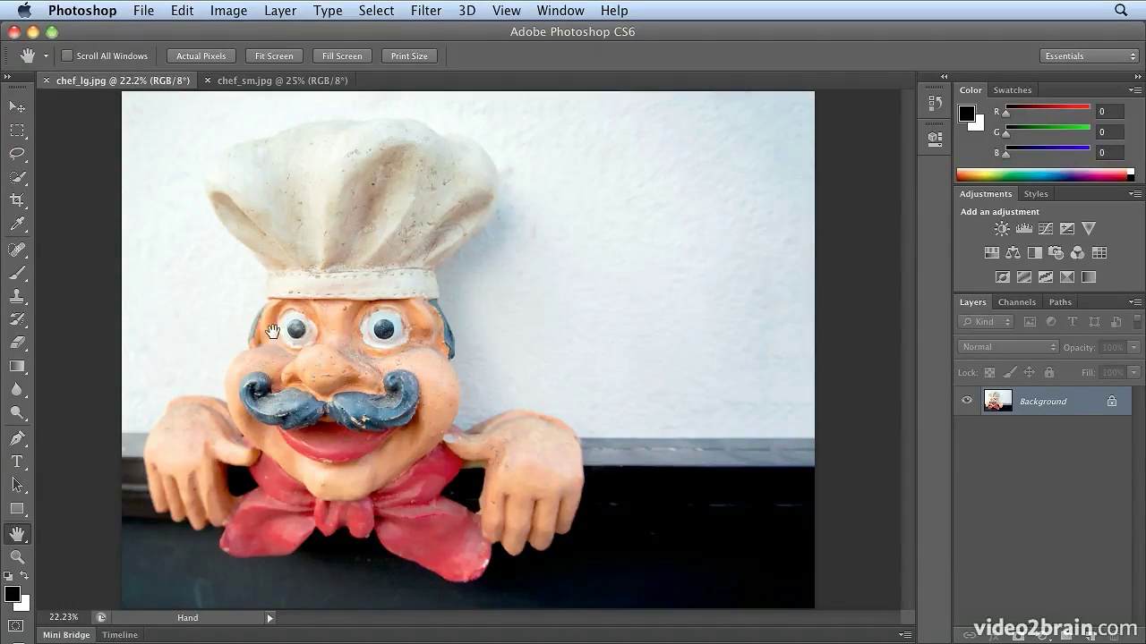
super+click(577, 333)
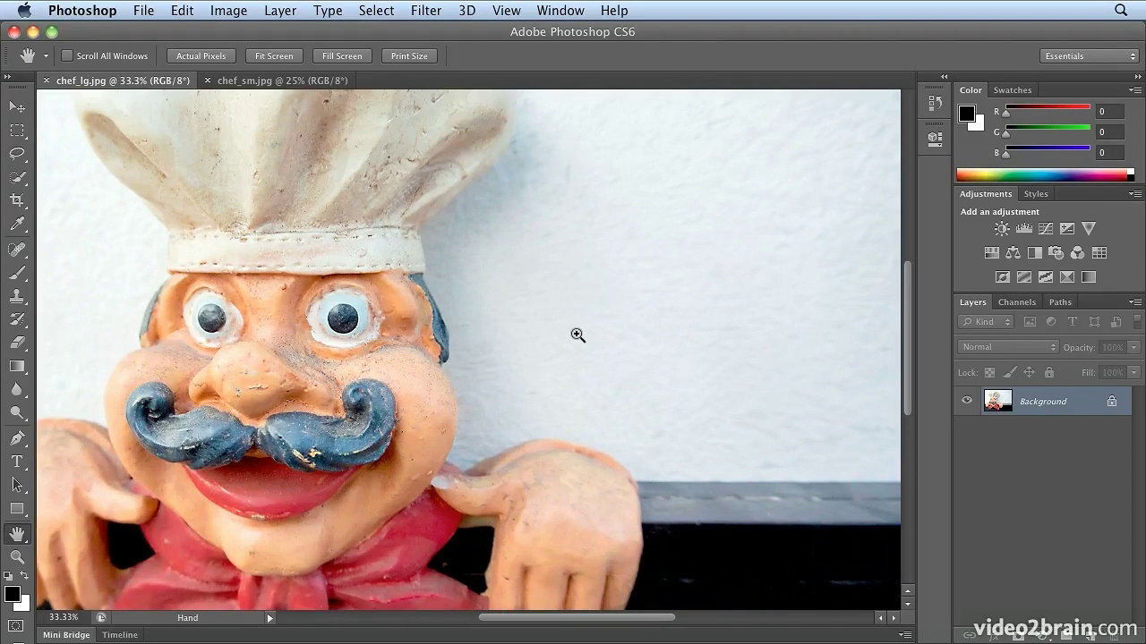
alt+super+click(578, 335)
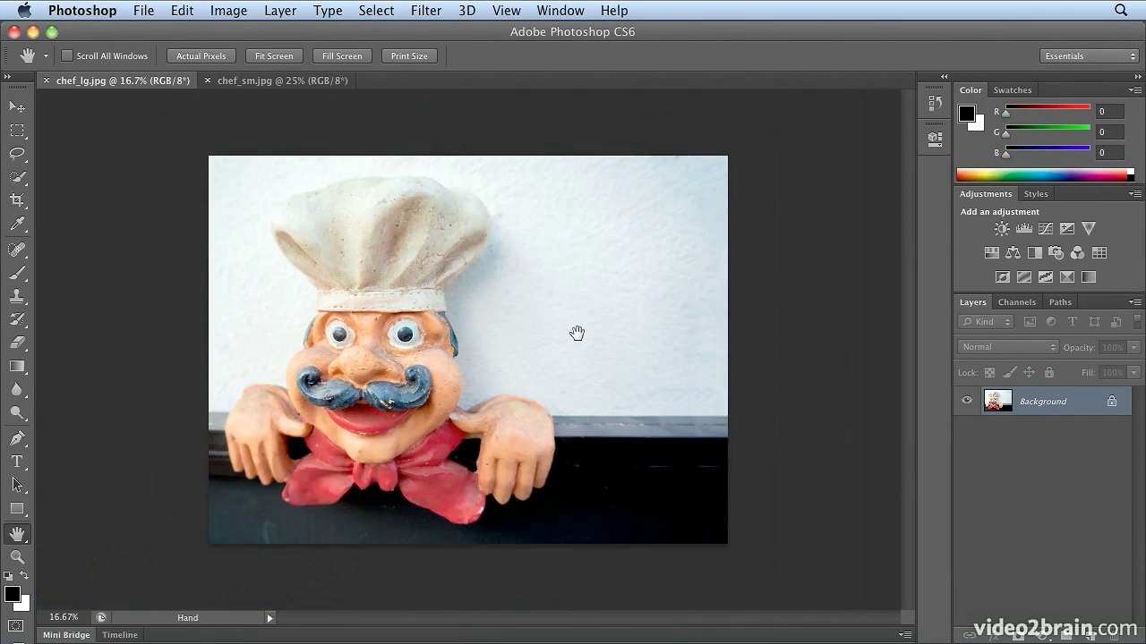
- Zoom in on the chef's left eye up to 200% with the Zoom tool
key(z)
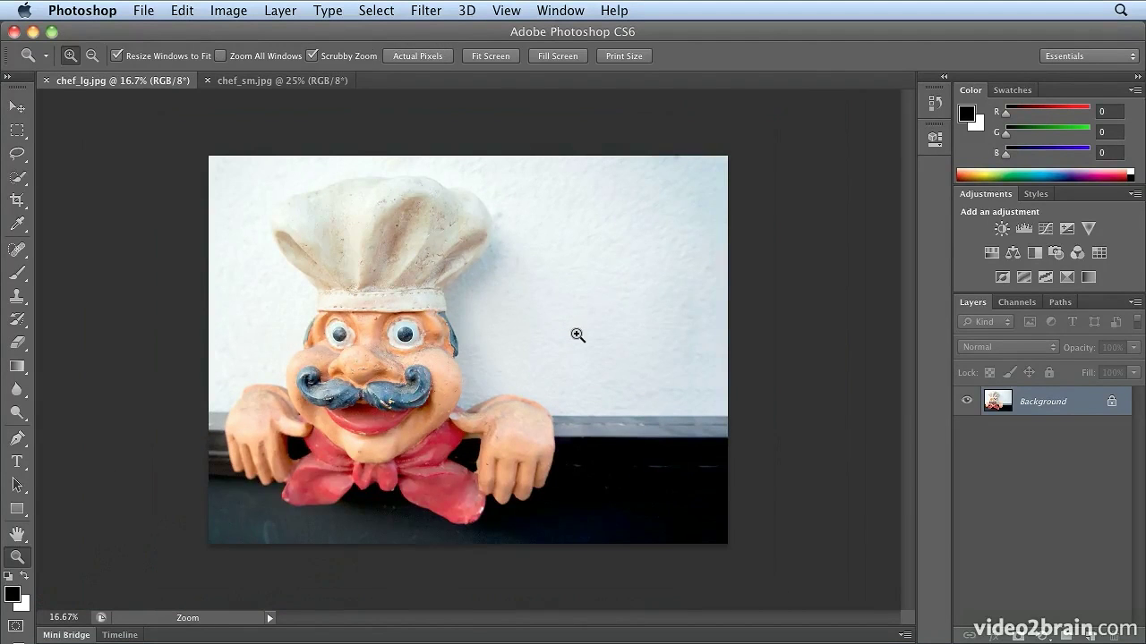
click(577, 334)
click(392, 389)
click(102, 345)
click(90, 337)
click(70, 324)
click(56, 310)
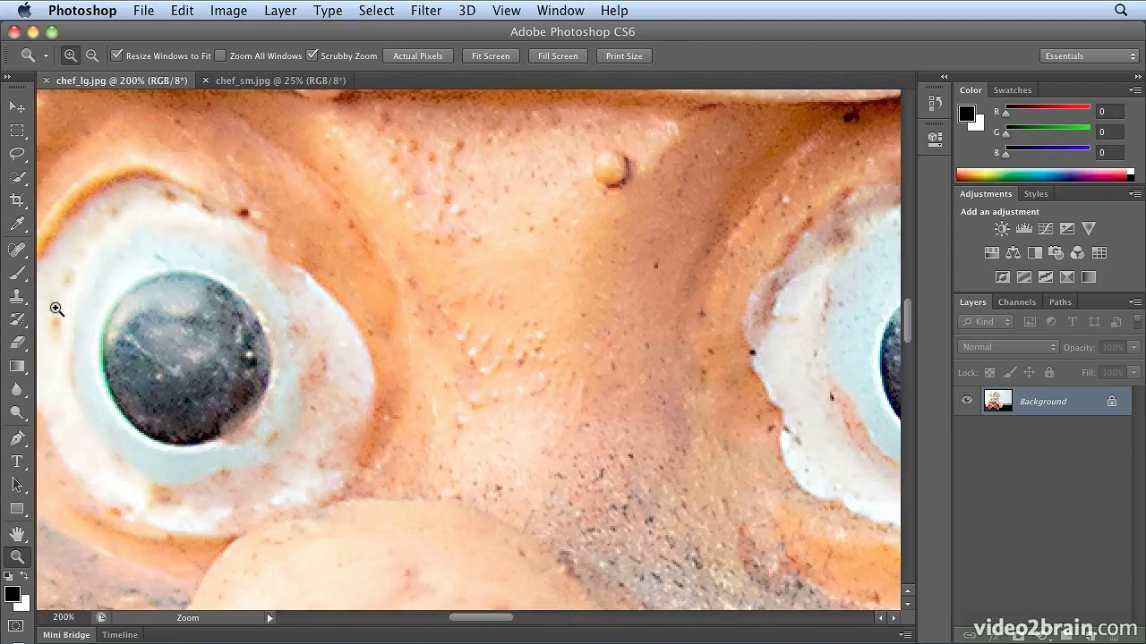
- Fit the whole photo in the window with Cmd+0 and switch to the Move tool
key(super+0)
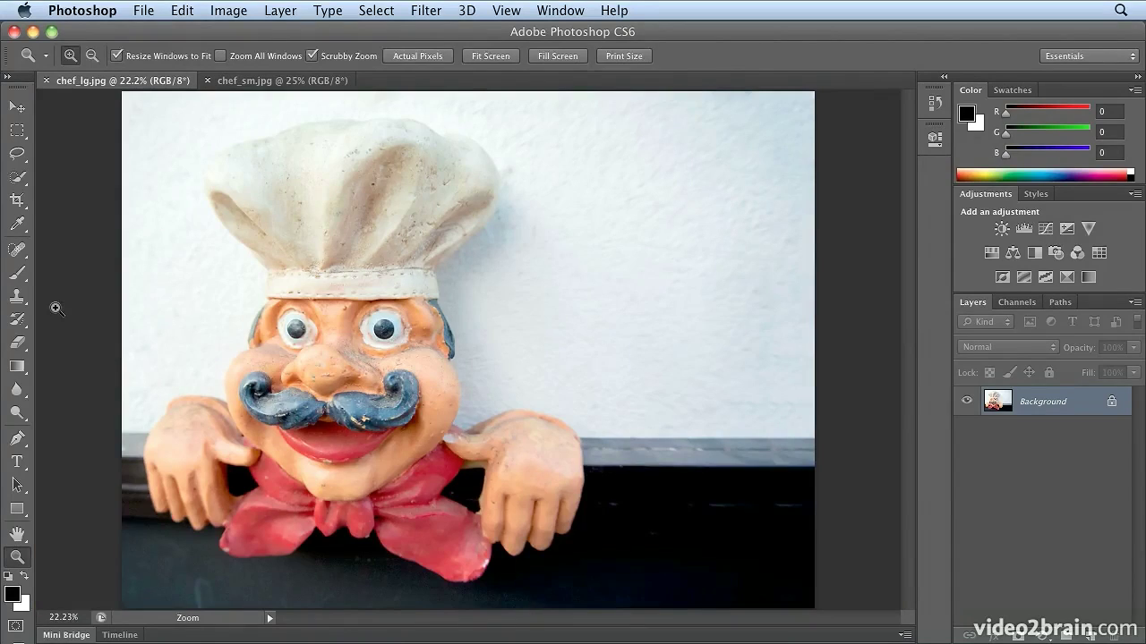
key(v)
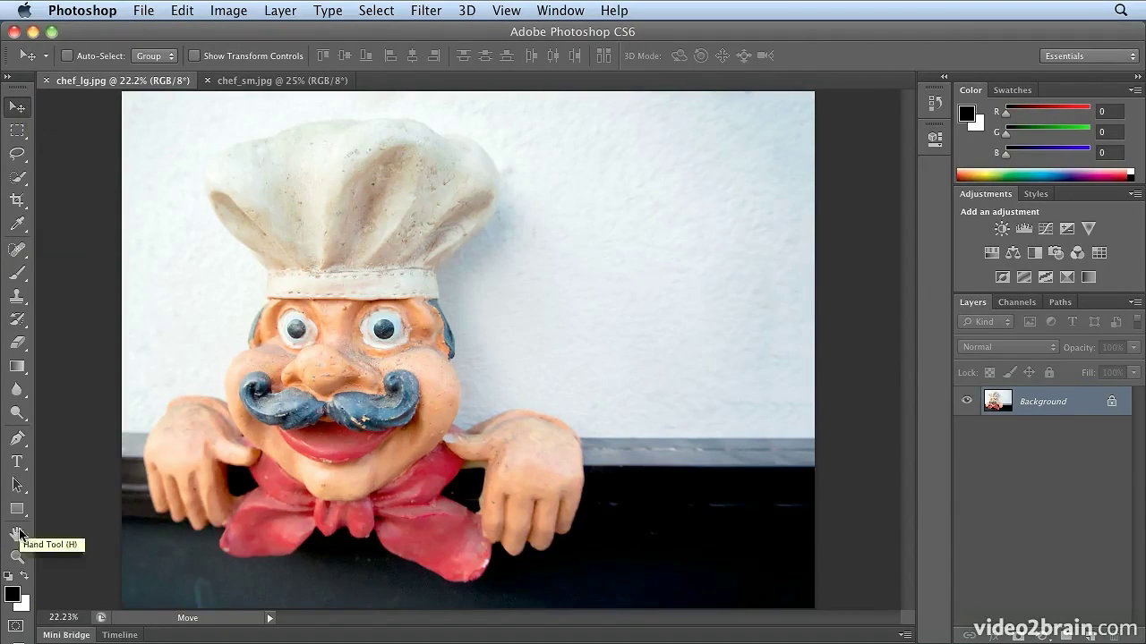
click(12, 111)
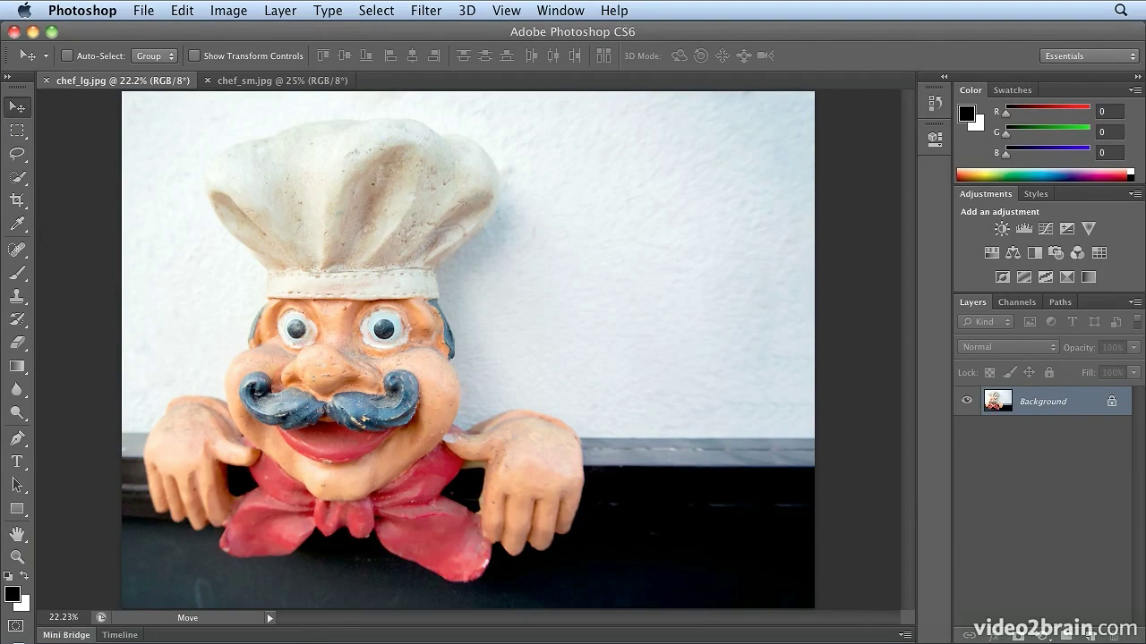